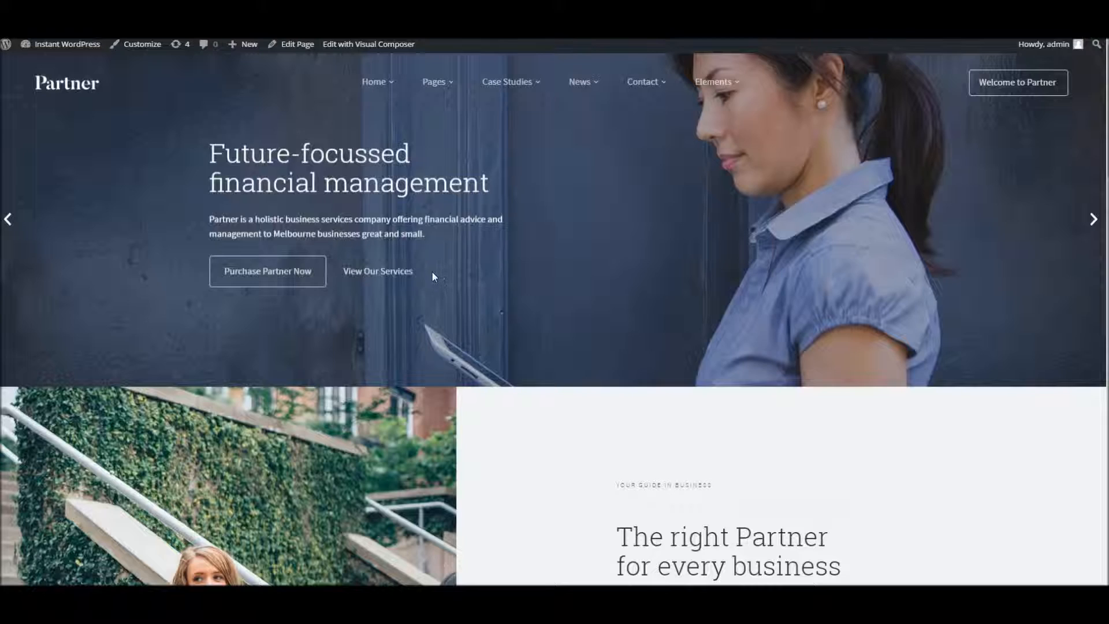
Examine the demo home page's hero slider and the content sections below it.
{"action": "mouse_move", "coordinate": [391, 104]}
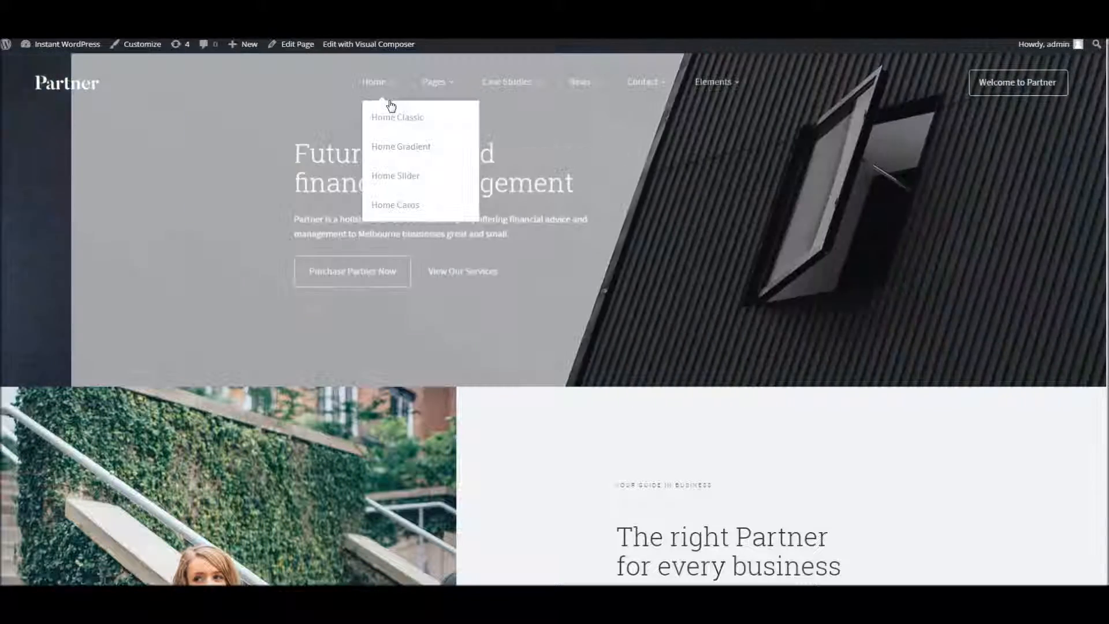
{"action": "scroll", "coordinate": [572, 218], "scroll_direction": "down", "scroll_amount": 8}
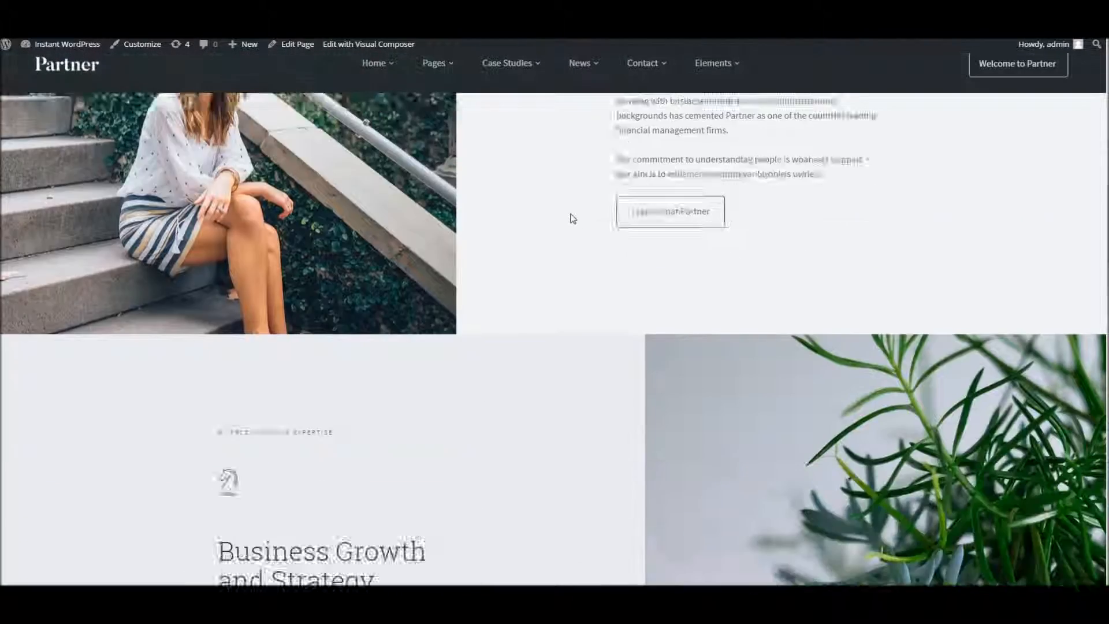
{"action": "scroll", "coordinate": [564, 220], "scroll_direction": "down", "scroll_amount": 10}
{"action": "scroll", "coordinate": [560, 220], "scroll_direction": "up", "scroll_amount": 15}
{"action": "scroll", "coordinate": [553, 222], "scroll_direction": "up", "scroll_amount": 5}
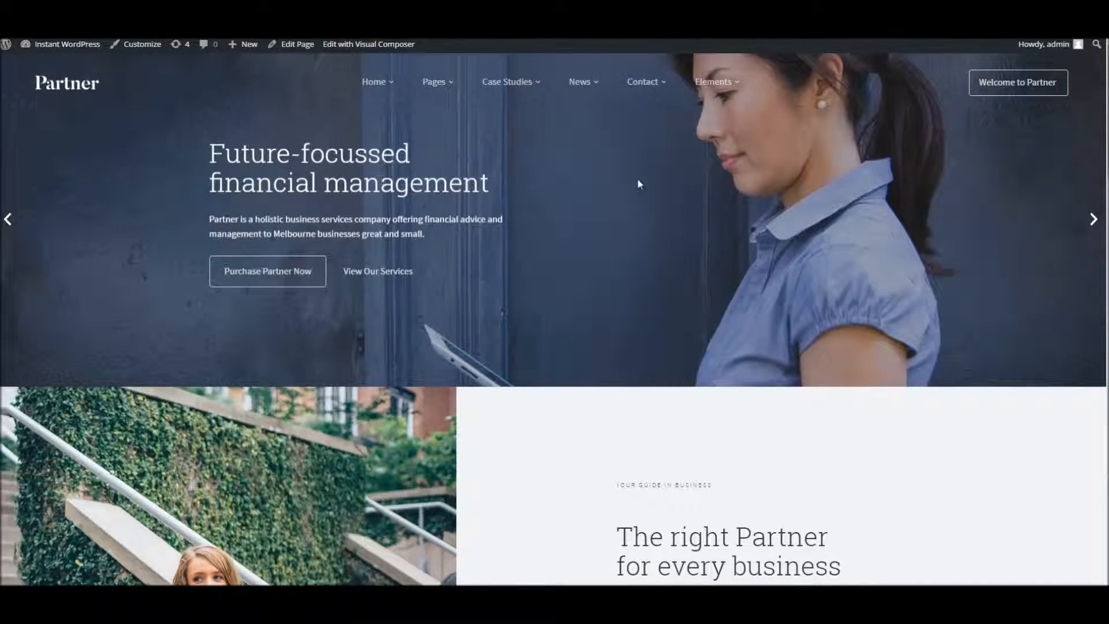
{"action": "scroll", "coordinate": [527, 341], "scroll_direction": "down", "scroll_amount": 5}
{"action": "scroll", "coordinate": [527, 344], "scroll_direction": "up", "scroll_amount": 5}
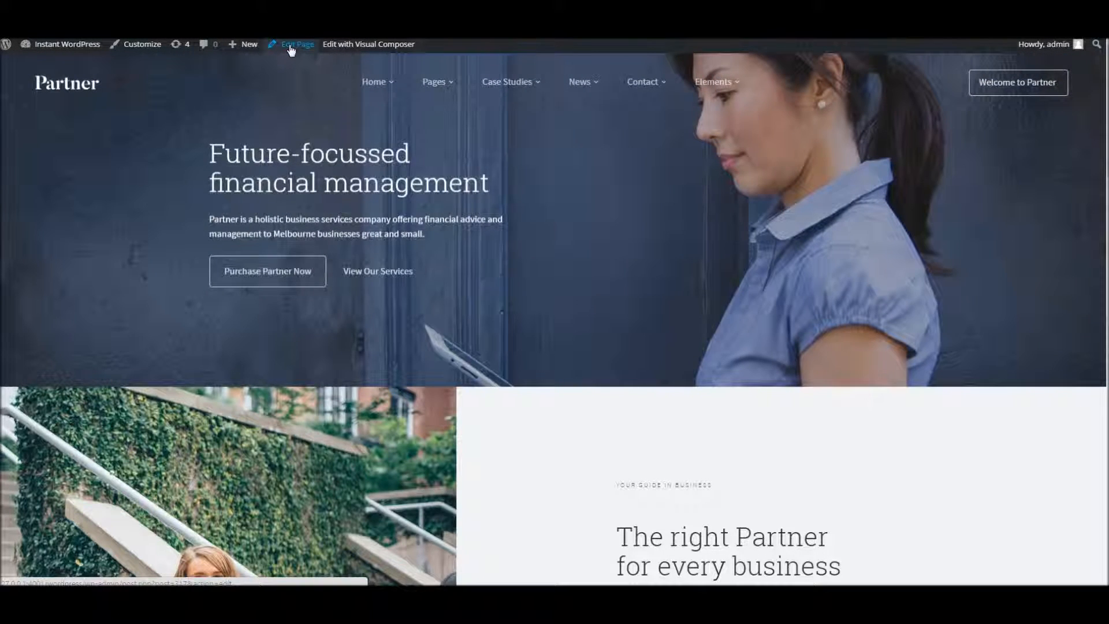
Create a new page titled "Dans Home Page".
{"action": "mouse_move", "coordinate": [249, 48]}
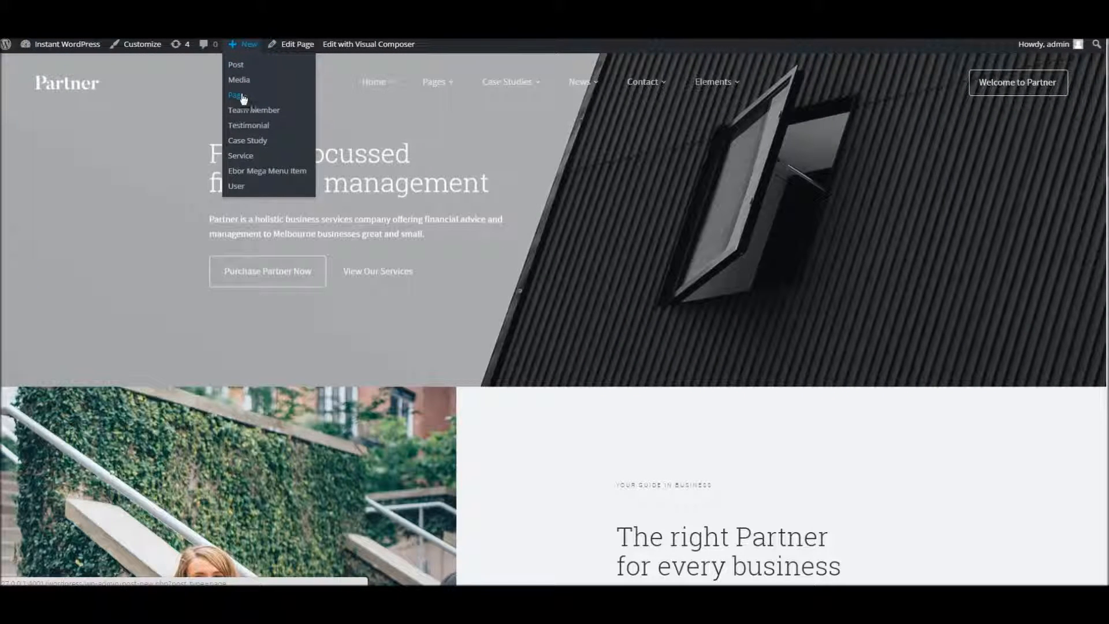
{"action": "left_click", "coordinate": [243, 99]}
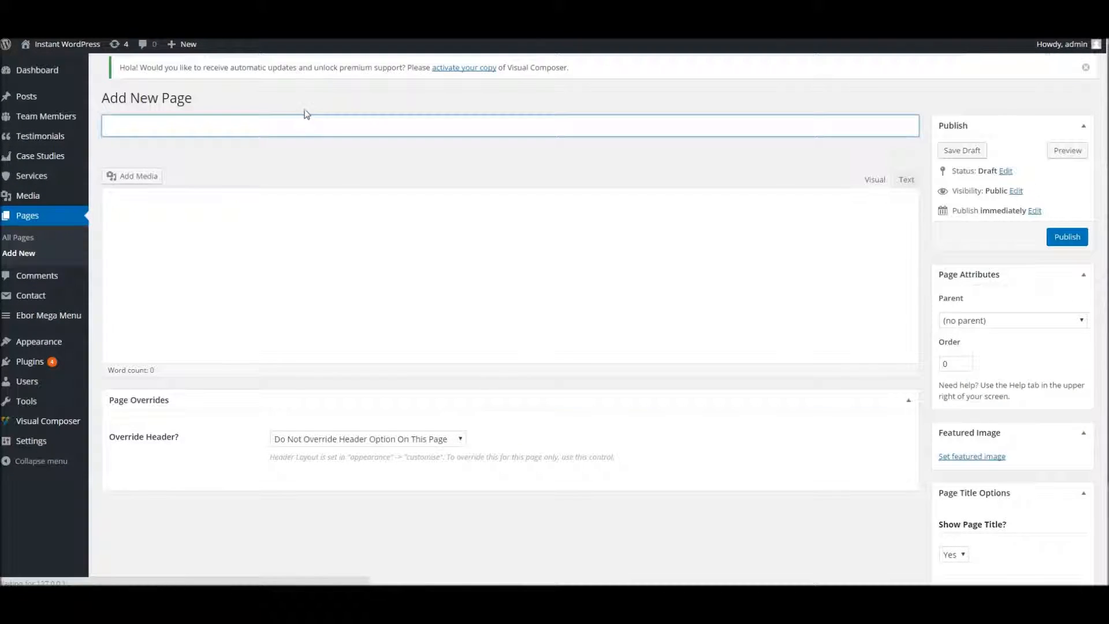
{"action": "type", "text": "Dans Home Page"}
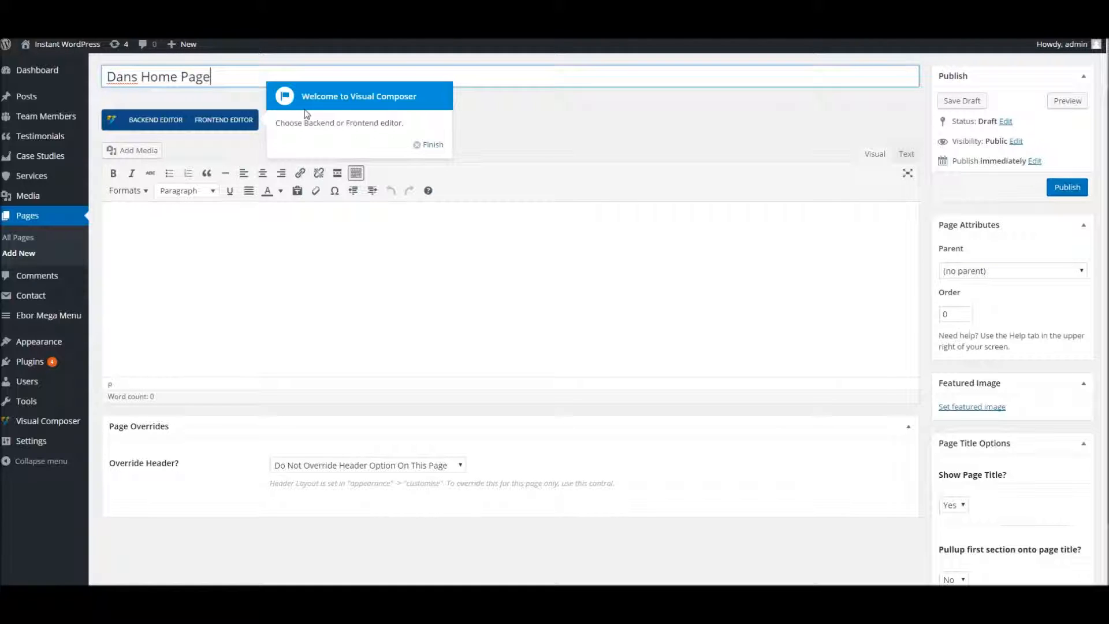
{"action": "left_click", "coordinate": [347, 256]}
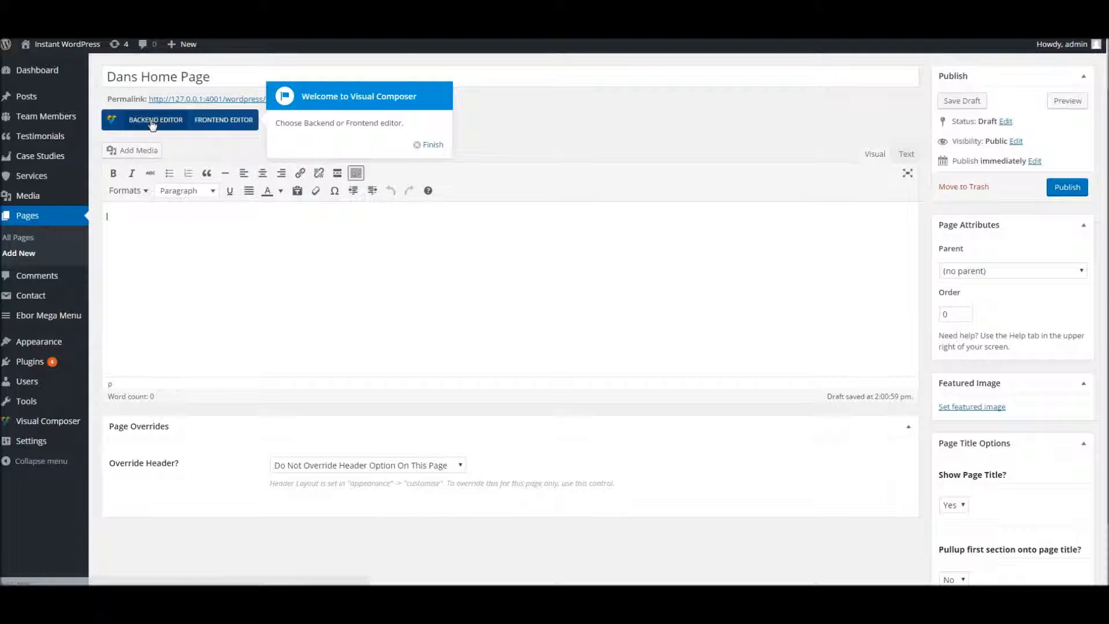
Switch the new page to the Visual Composer backend editor and dismiss the guide hints.
{"action": "left_click", "coordinate": [417, 144]}
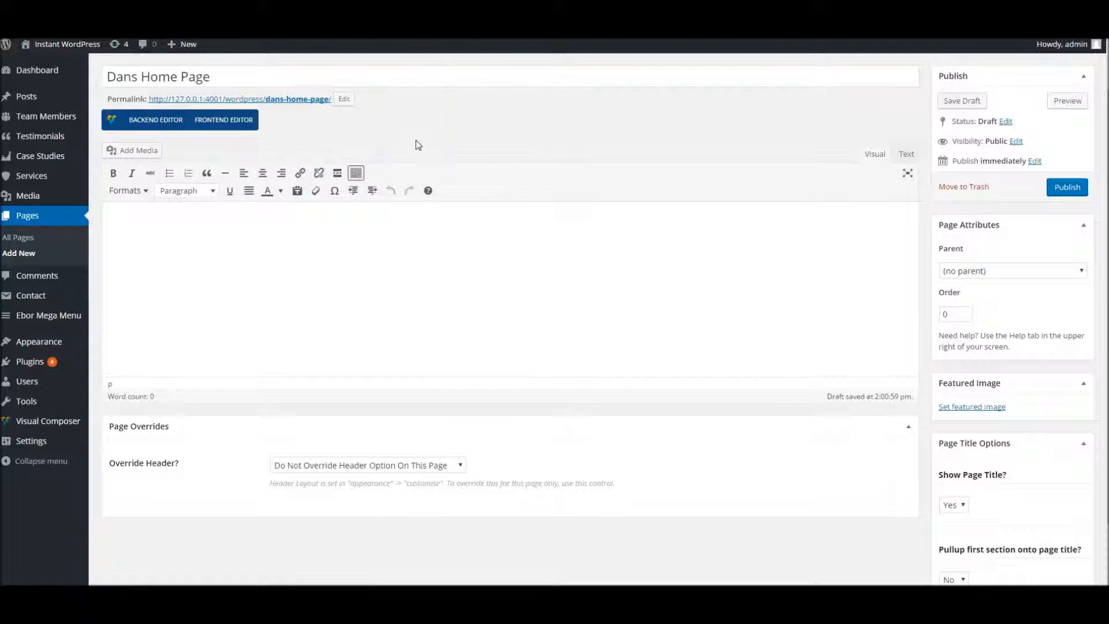
{"action": "left_click", "coordinate": [162, 128]}
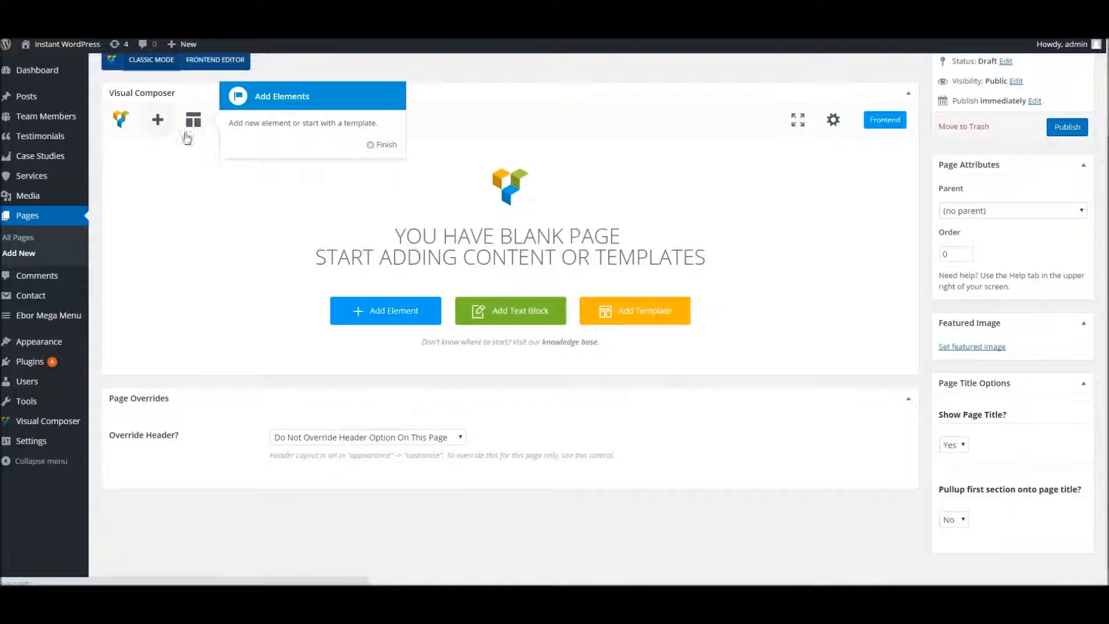
{"action": "left_click", "coordinate": [378, 144]}
{"action": "scroll", "coordinate": [440, 228], "scroll_direction": "up", "scroll_amount": 2}
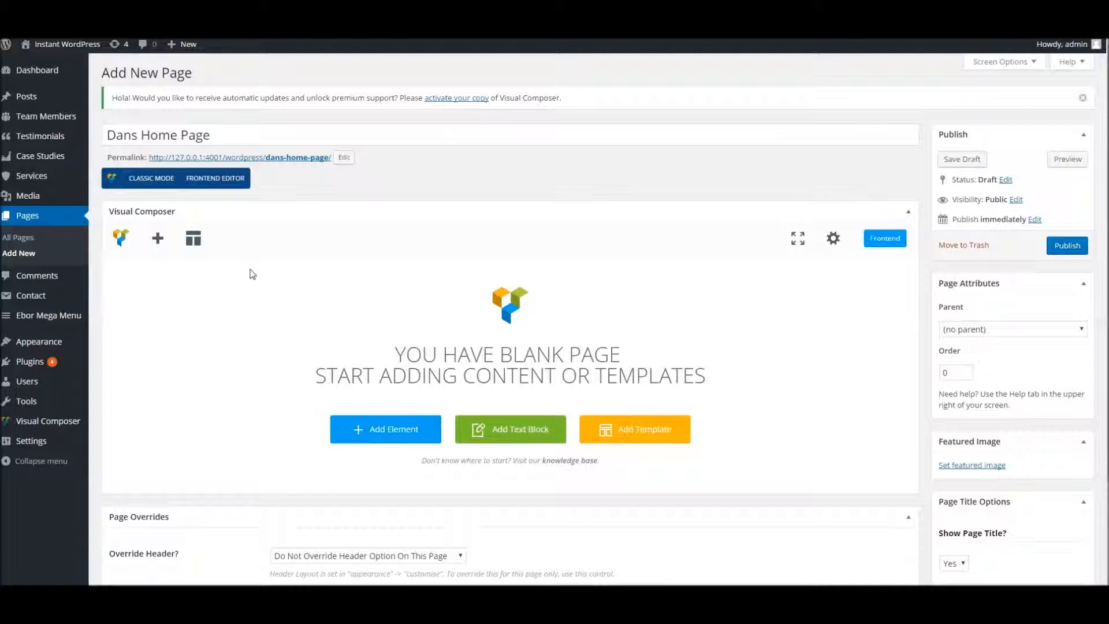
Add a Hero Slider element to the blank page and insert a Hero Slider Slide inside it.
{"action": "left_click", "coordinate": [157, 239]}
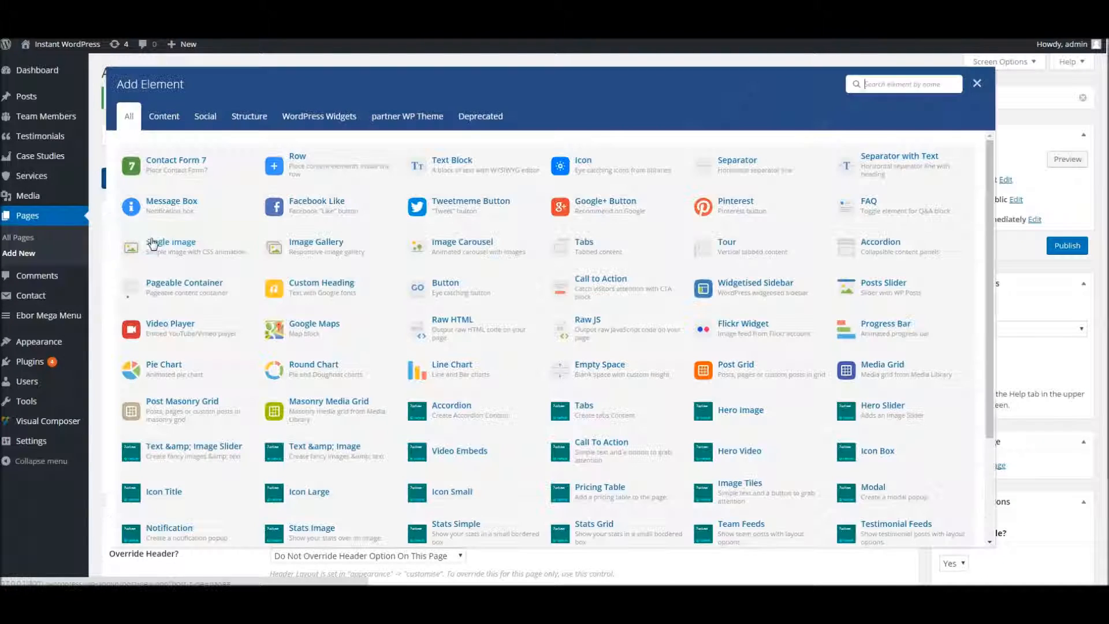
{"action": "scroll", "coordinate": [577, 416], "scroll_direction": "down", "scroll_amount": 2}
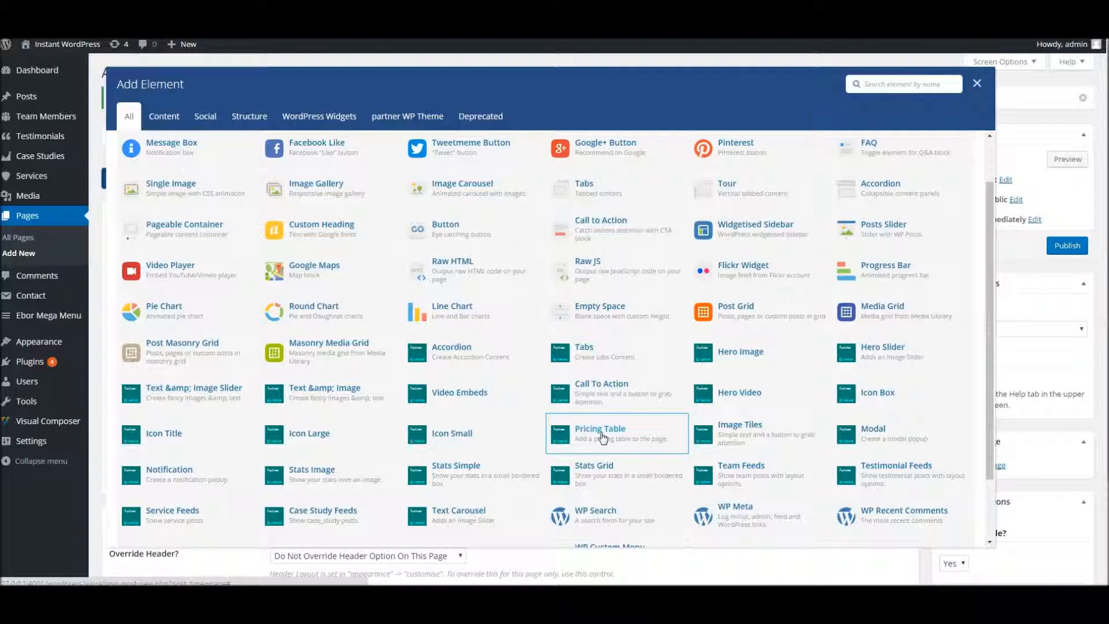
{"action": "left_click", "coordinate": [871, 354]}
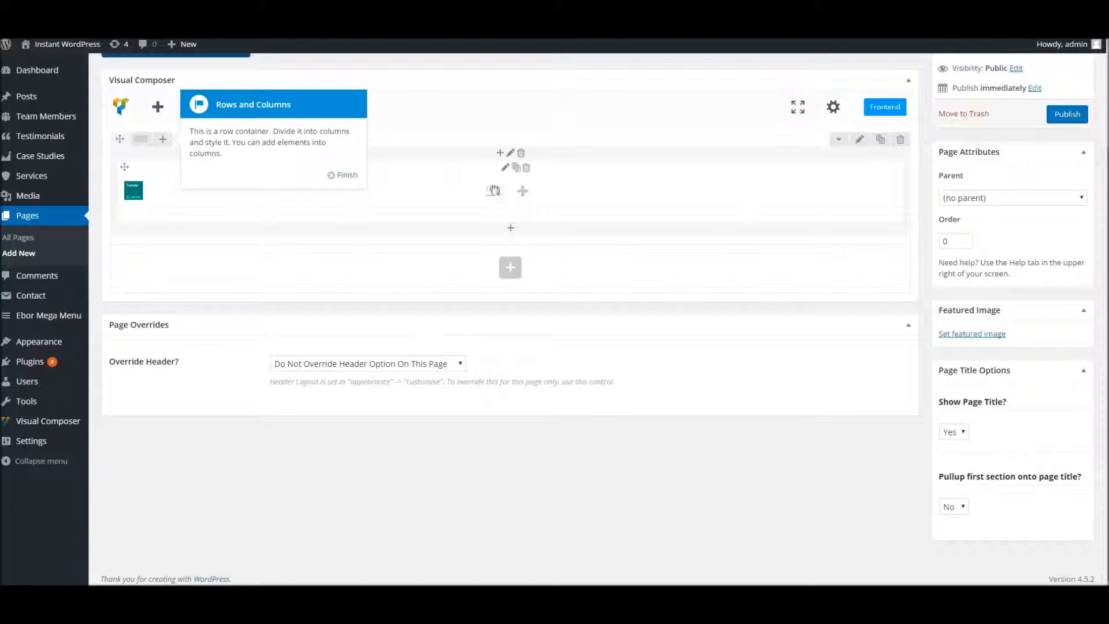
{"action": "left_click", "coordinate": [521, 195]}
{"action": "left_click", "coordinate": [262, 172]}
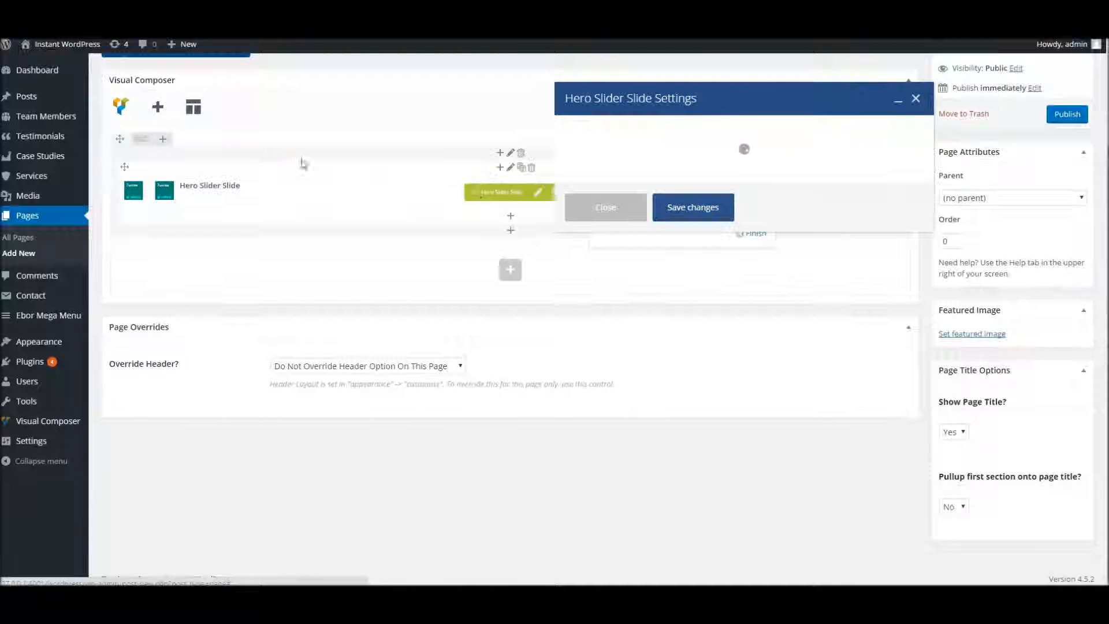
Set the slide's background image to home5.jpg, enter "Dans slide text" as its content, and save the slide settings.
{"action": "left_click", "coordinate": [600, 168]}
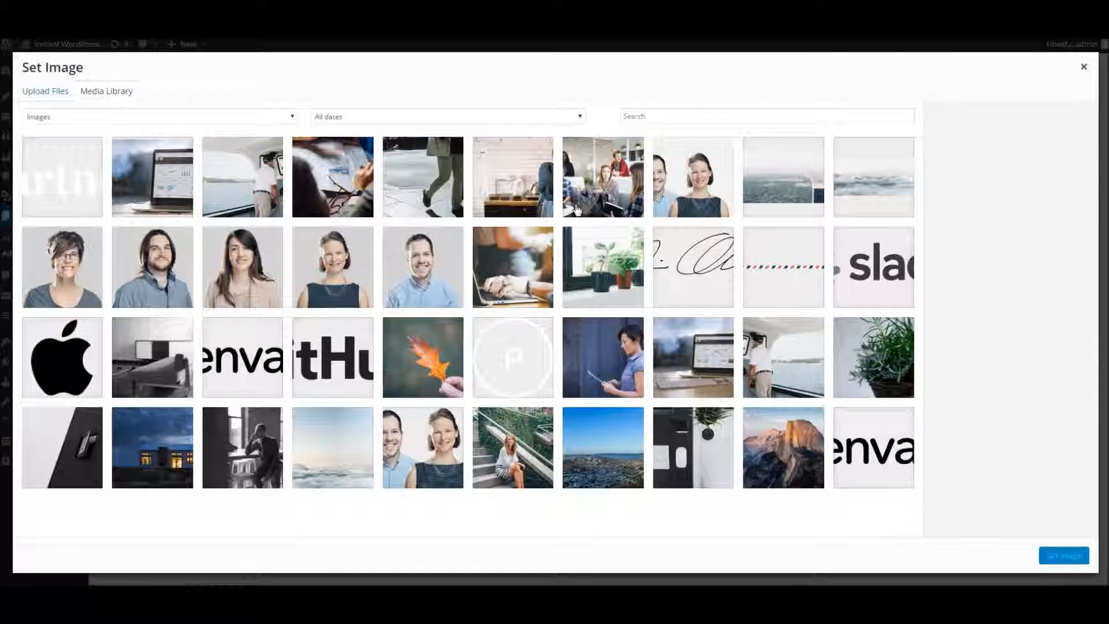
{"action": "left_click", "coordinate": [266, 451]}
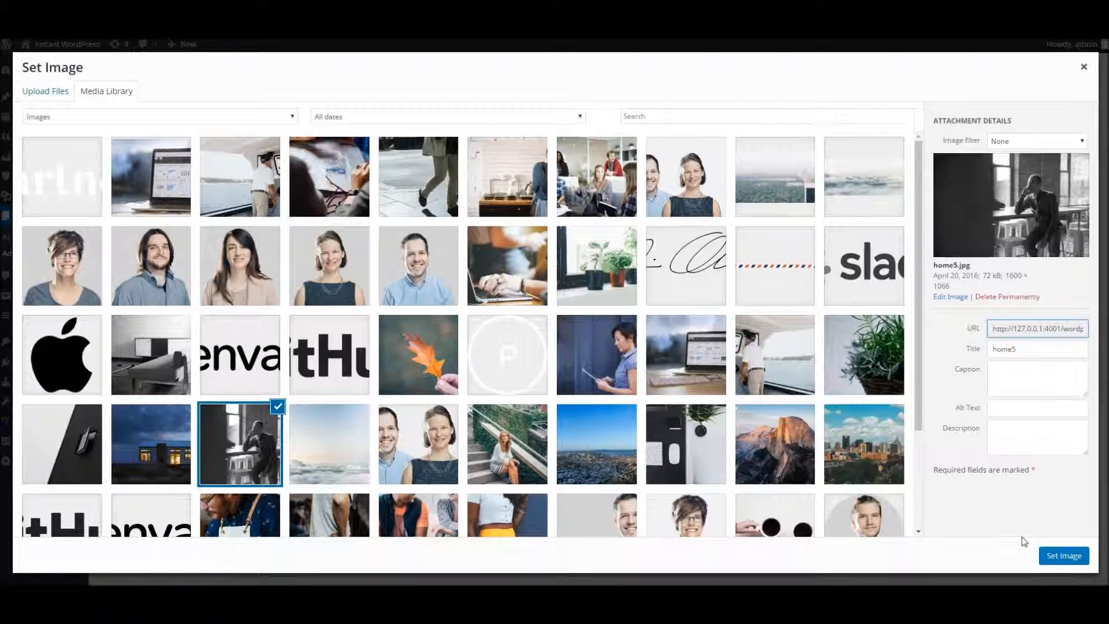
{"action": "left_click", "coordinate": [1065, 555]}
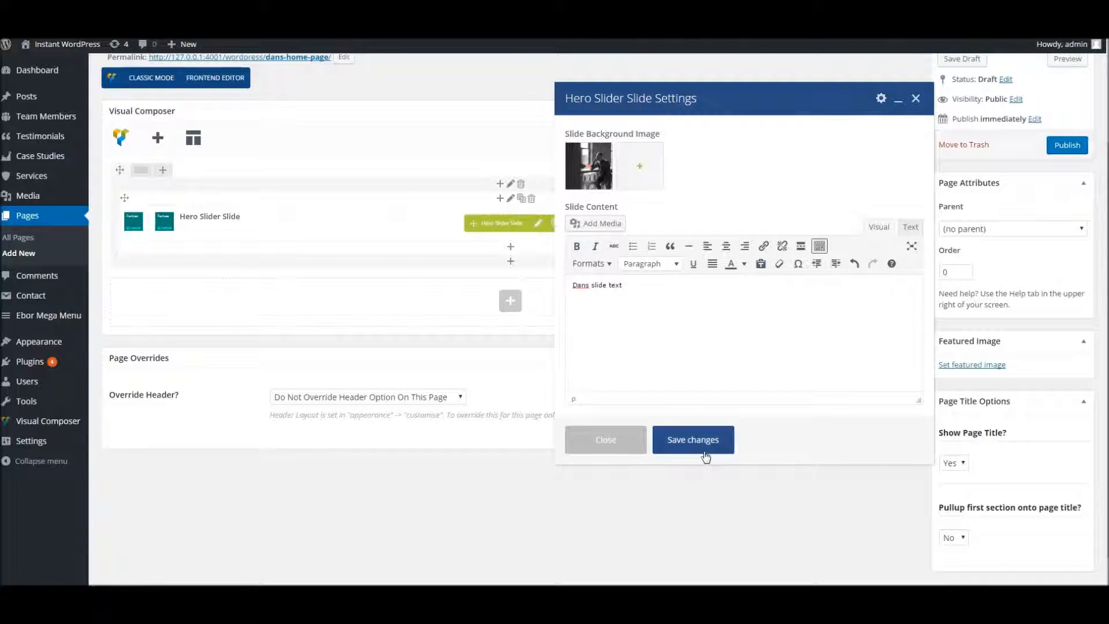
{"action": "left_click", "coordinate": [693, 439]}
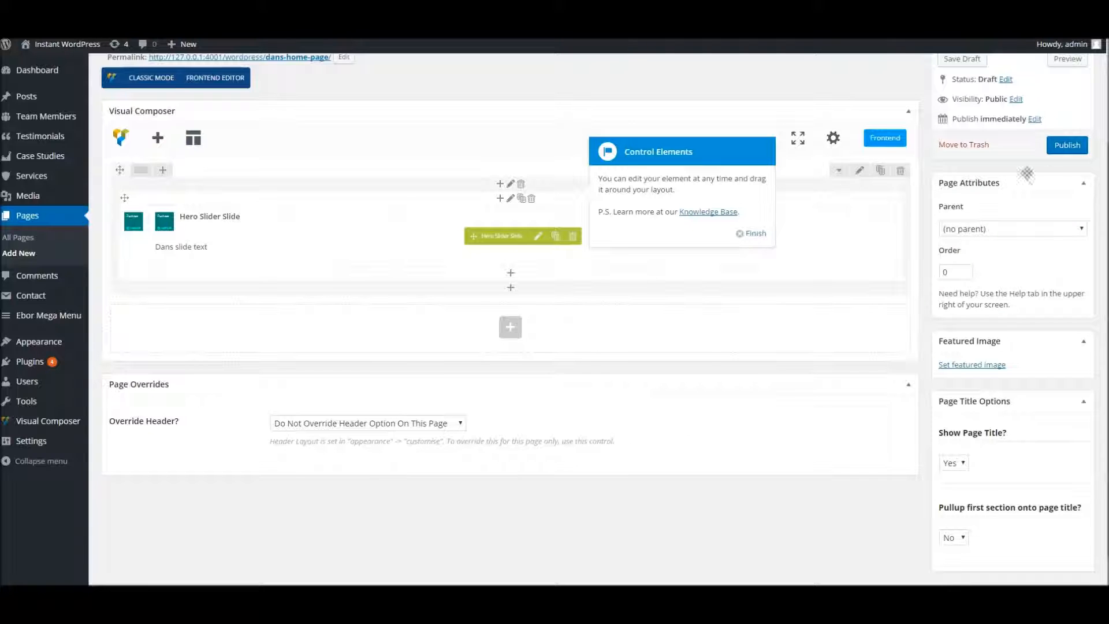
Publish the page and open its permalink in a new browser tab.
{"action": "left_click", "coordinate": [1066, 145]}
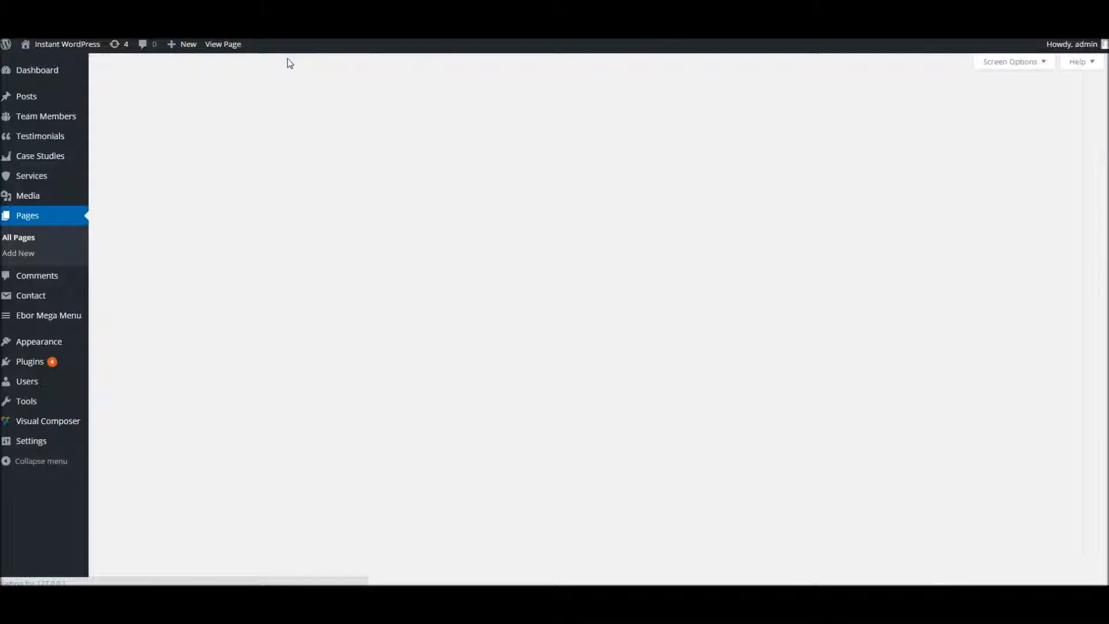
{"action": "right_click", "coordinate": [279, 191]}
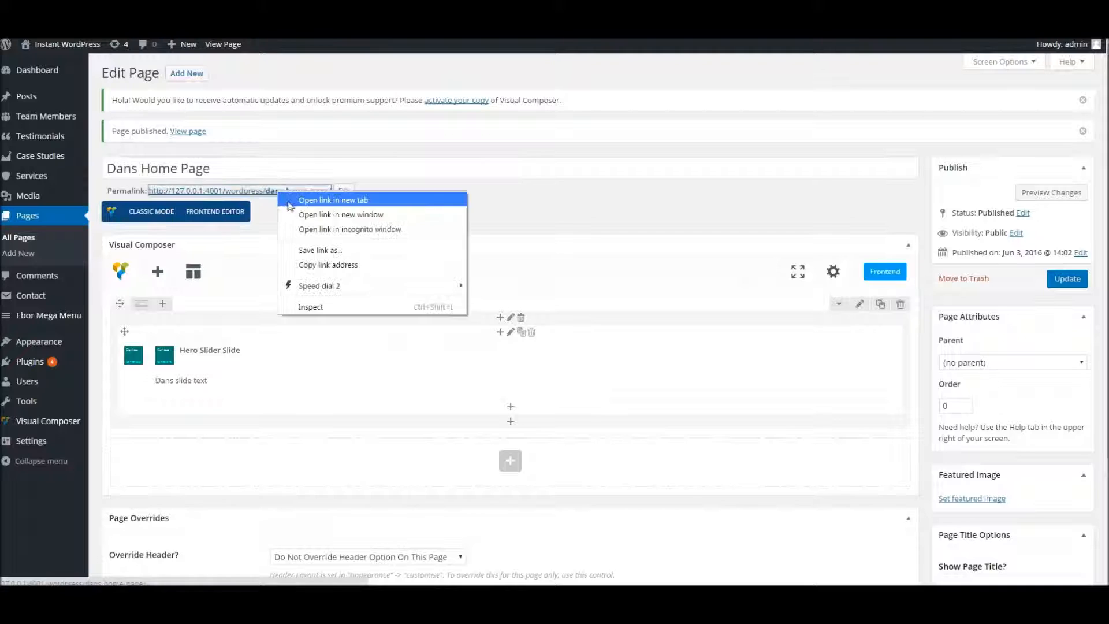
{"action": "left_click", "coordinate": [334, 199]}
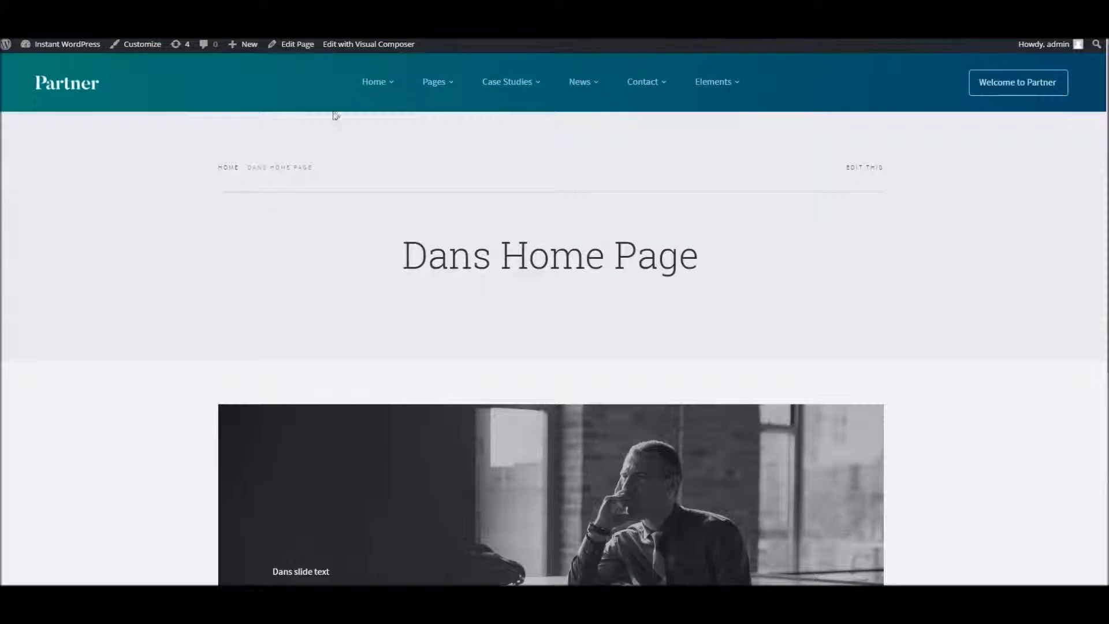
Examine the published page's title area and the width of its hero slider.
{"action": "scroll", "coordinate": [369, 182], "scroll_direction": "down", "scroll_amount": 6}
{"action": "scroll", "coordinate": [520, 364], "scroll_direction": "up", "scroll_amount": 4}
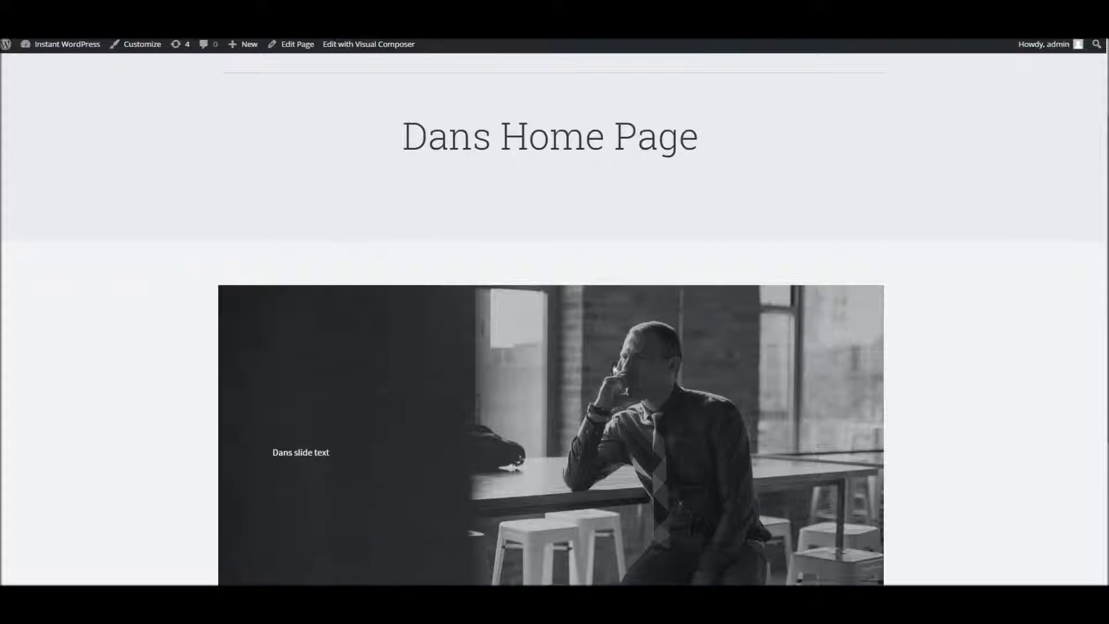
{"action": "scroll", "coordinate": [519, 363], "scroll_direction": "up", "scroll_amount": 3}
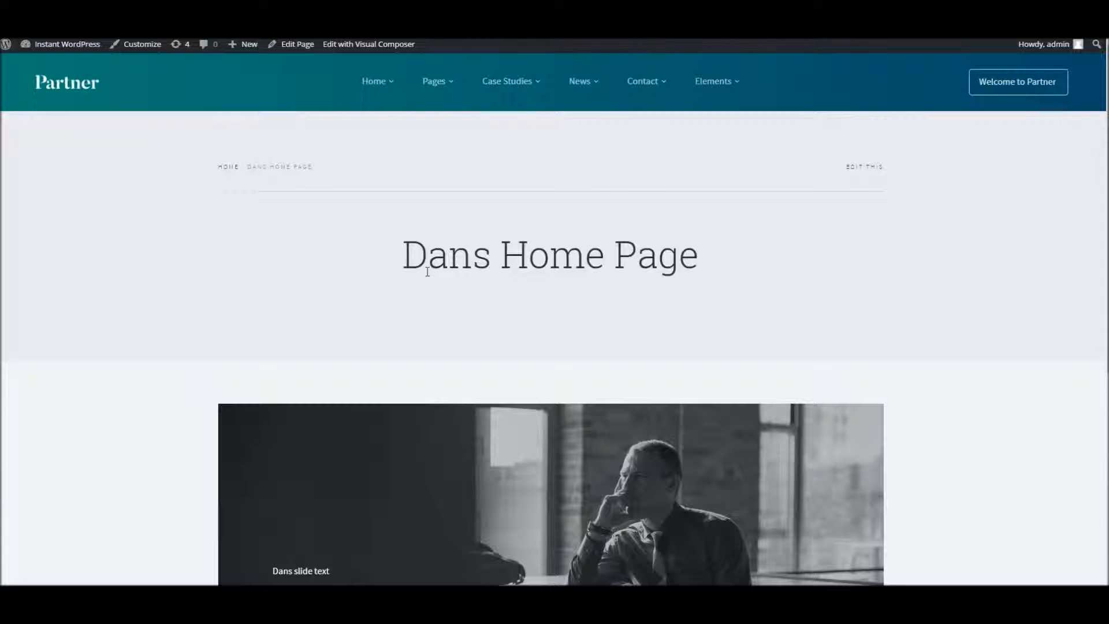
{"action": "left_click_drag", "start_coordinate": [450, 254], "coordinate": [637, 254]}
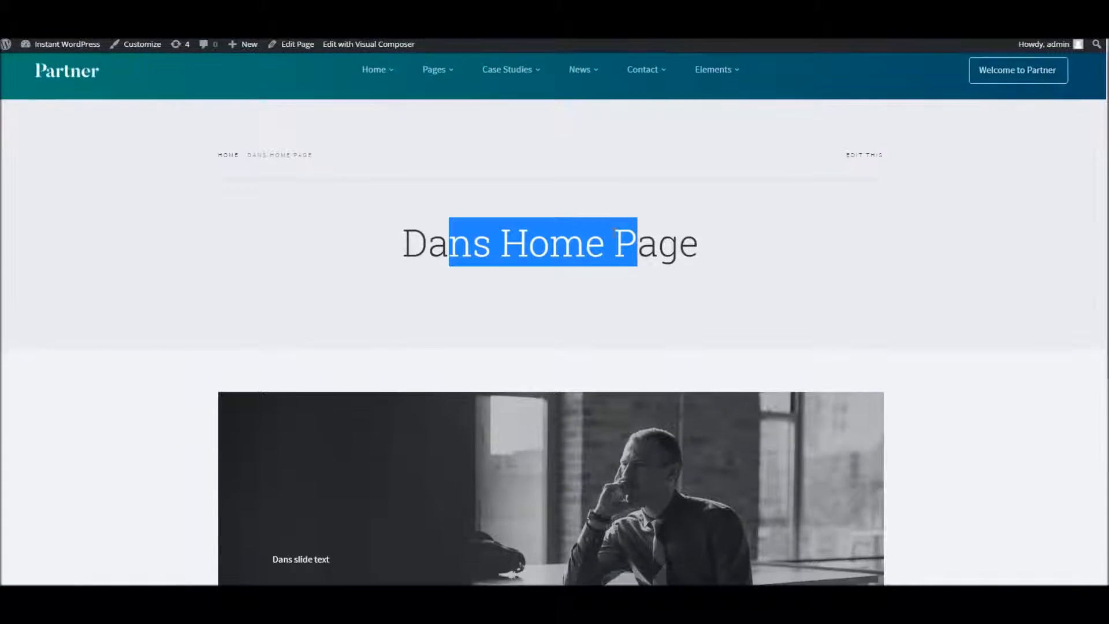
{"action": "scroll", "coordinate": [635, 254], "scroll_direction": "down", "scroll_amount": 3}
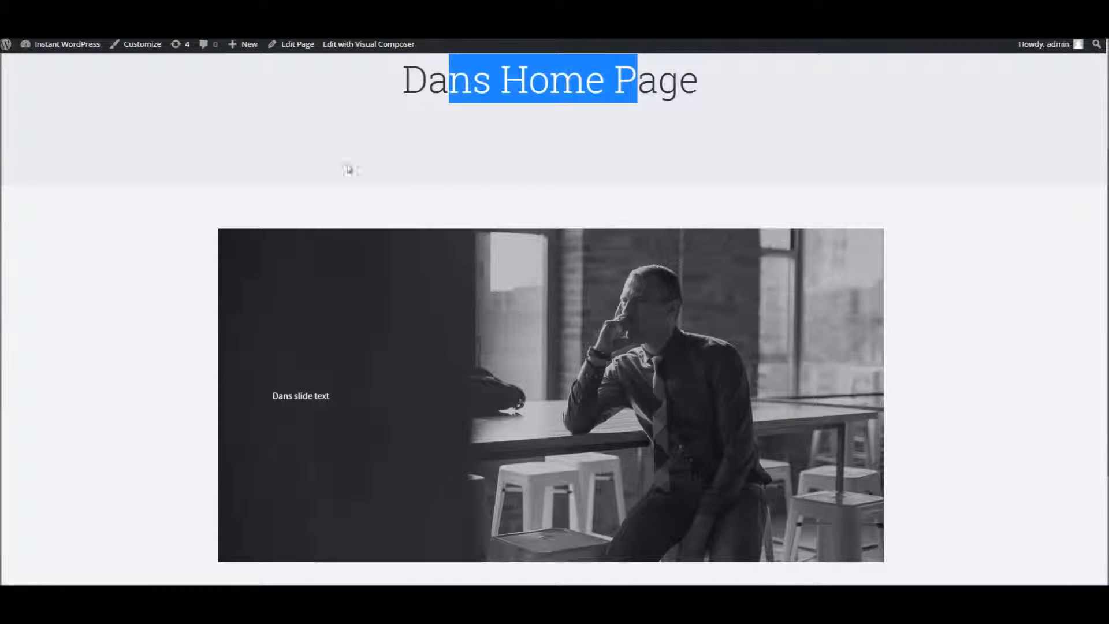
{"action": "scroll", "coordinate": [554, 242], "scroll_direction": "up", "scroll_amount": 3}
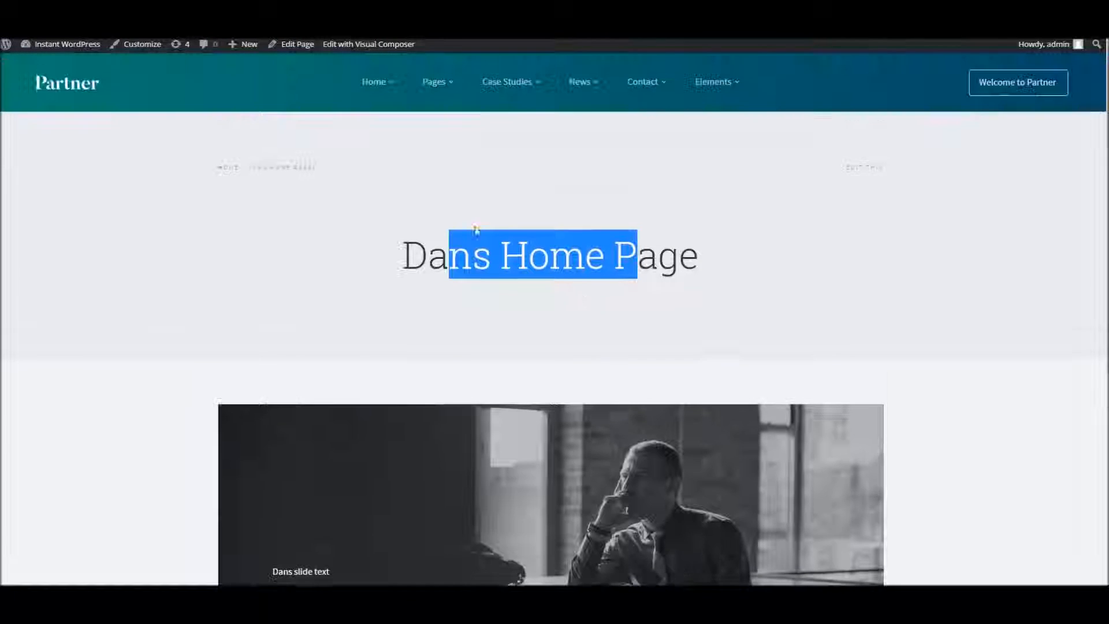
{"action": "left_click", "coordinate": [327, 176]}
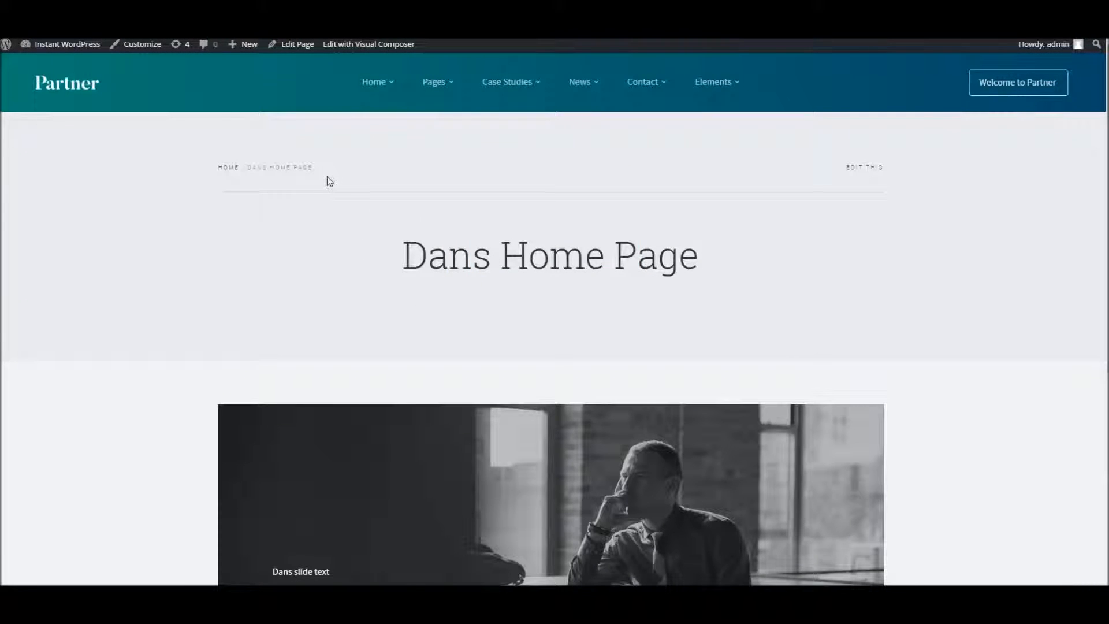
Return to the page editor, turn off the Show Page Title option, and update the page.
{"action": "mouse_move", "coordinate": [406, 102]}
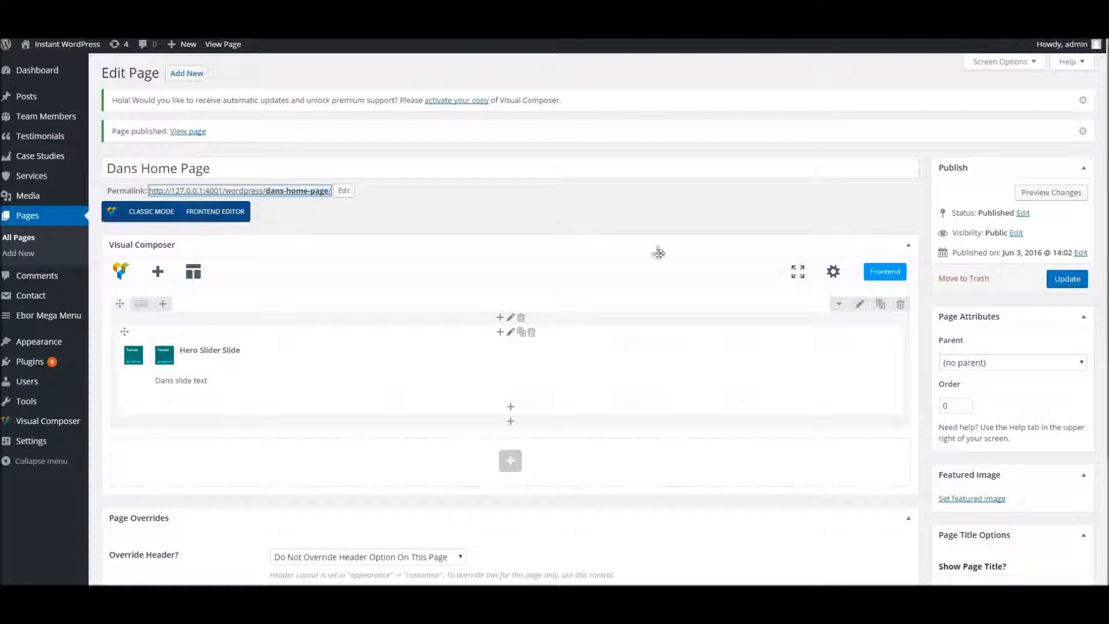
{"action": "scroll", "coordinate": [982, 427], "scroll_direction": "down", "scroll_amount": 5}
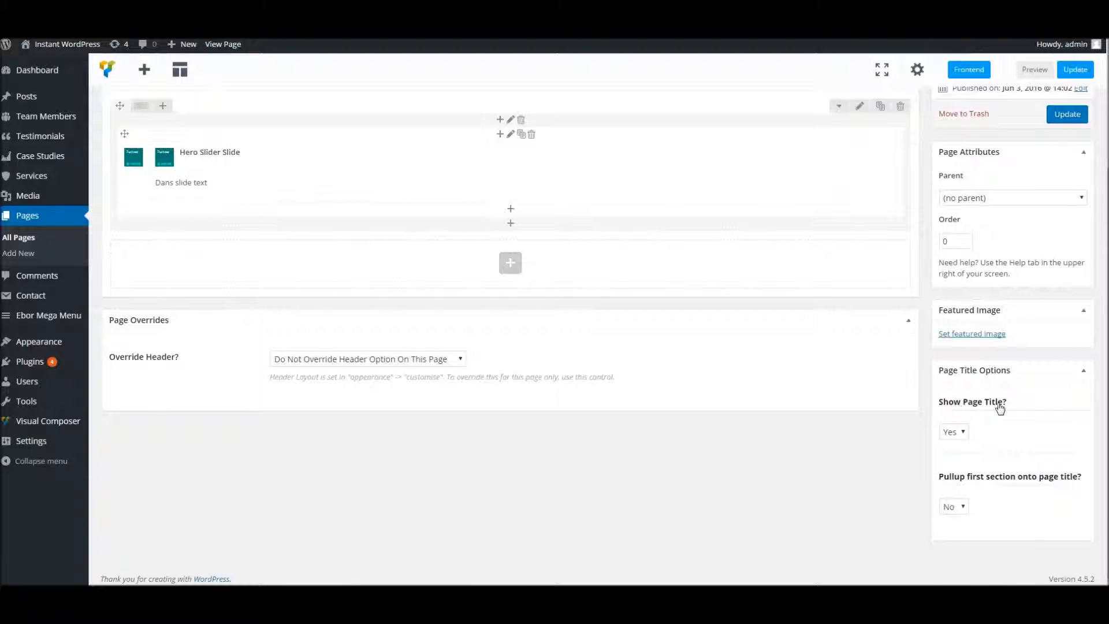
{"action": "left_click", "coordinate": [954, 432]}
{"action": "left_click", "coordinate": [960, 456]}
{"action": "scroll", "coordinate": [1004, 363], "scroll_direction": "up", "scroll_amount": 2}
{"action": "scroll", "coordinate": [1004, 346], "scroll_direction": "up", "scroll_amount": 3}
{"action": "left_click", "coordinate": [1066, 279]}
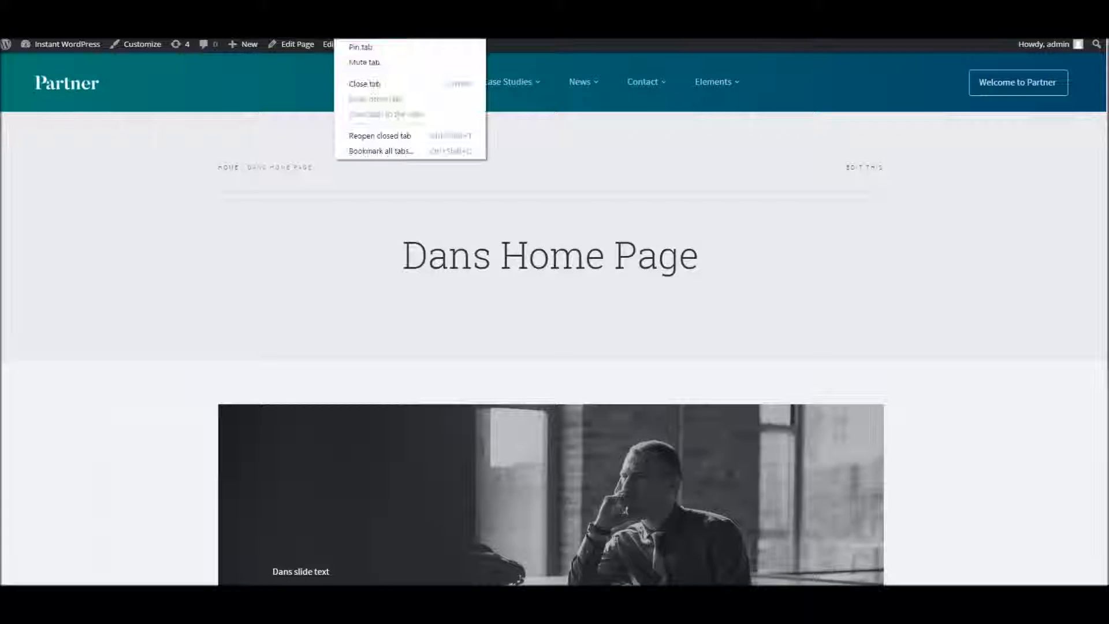
{"action": "left_click", "coordinate": [335, 44]}
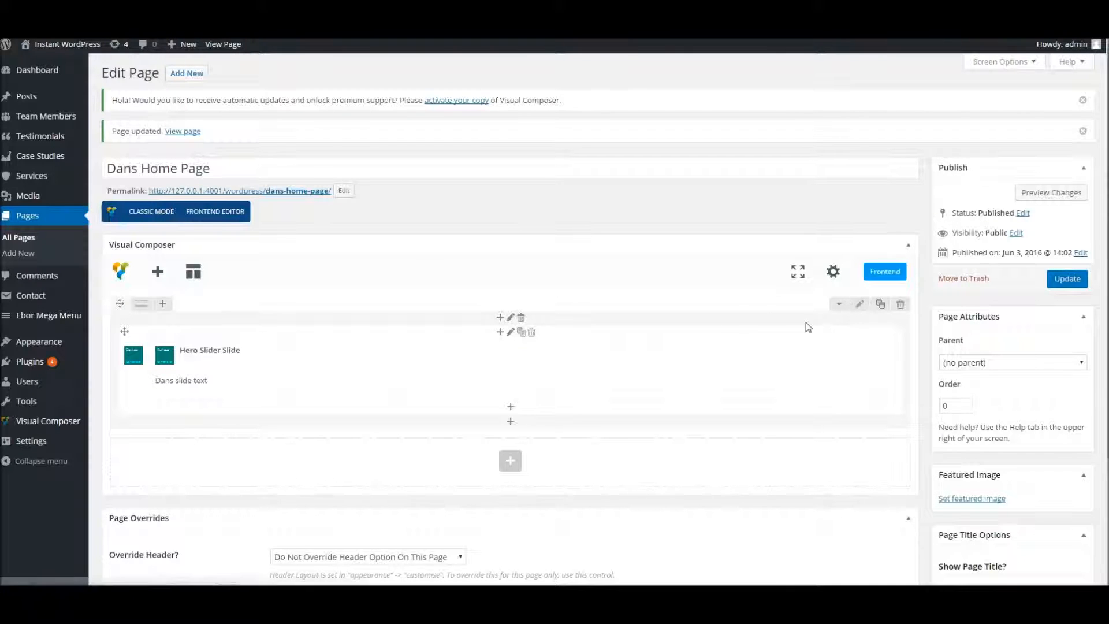
Set the Row stretch of the hero slider's row to "Stretch row", save the row settings, and update the page.
{"action": "left_click", "coordinate": [860, 306]}
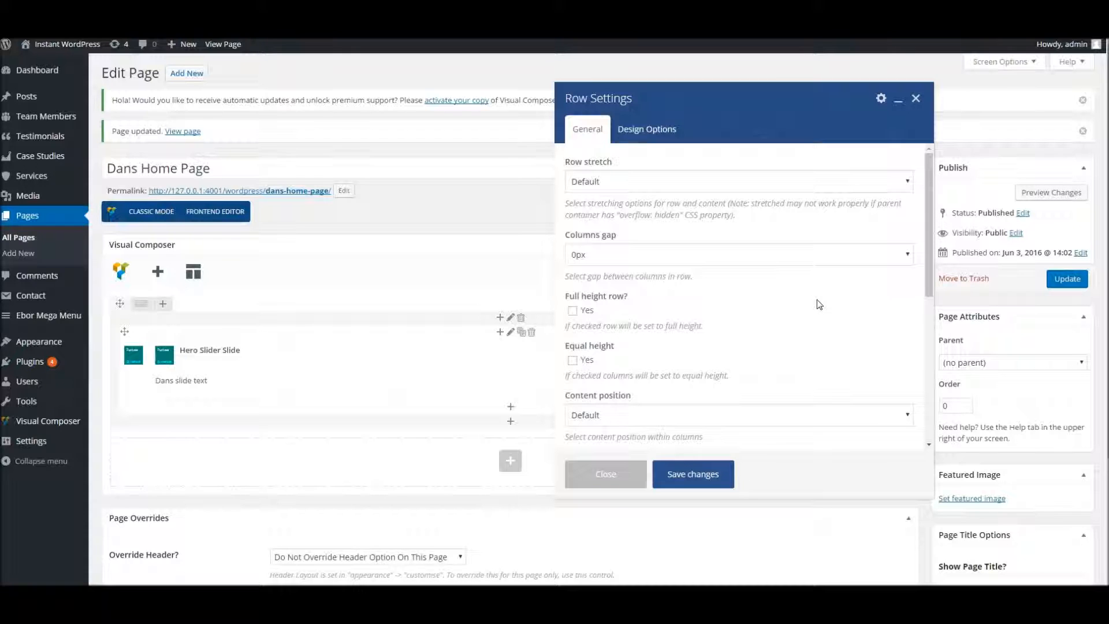
{"action": "left_click", "coordinate": [630, 185]}
{"action": "left_click", "coordinate": [619, 212]}
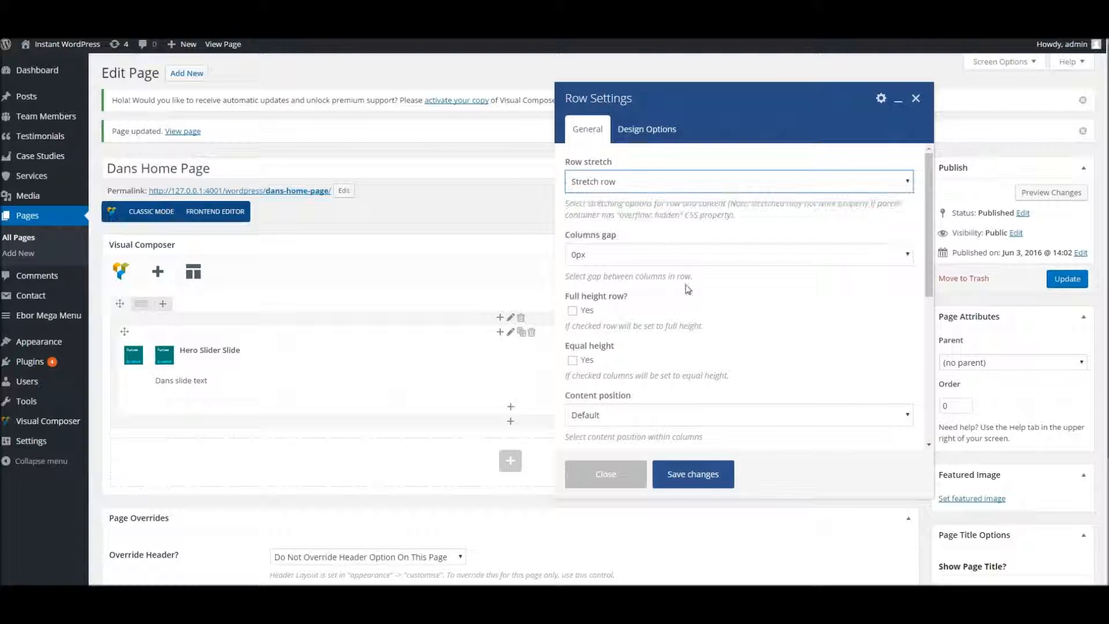
{"action": "left_click", "coordinate": [680, 475]}
{"action": "left_click", "coordinate": [1066, 279]}
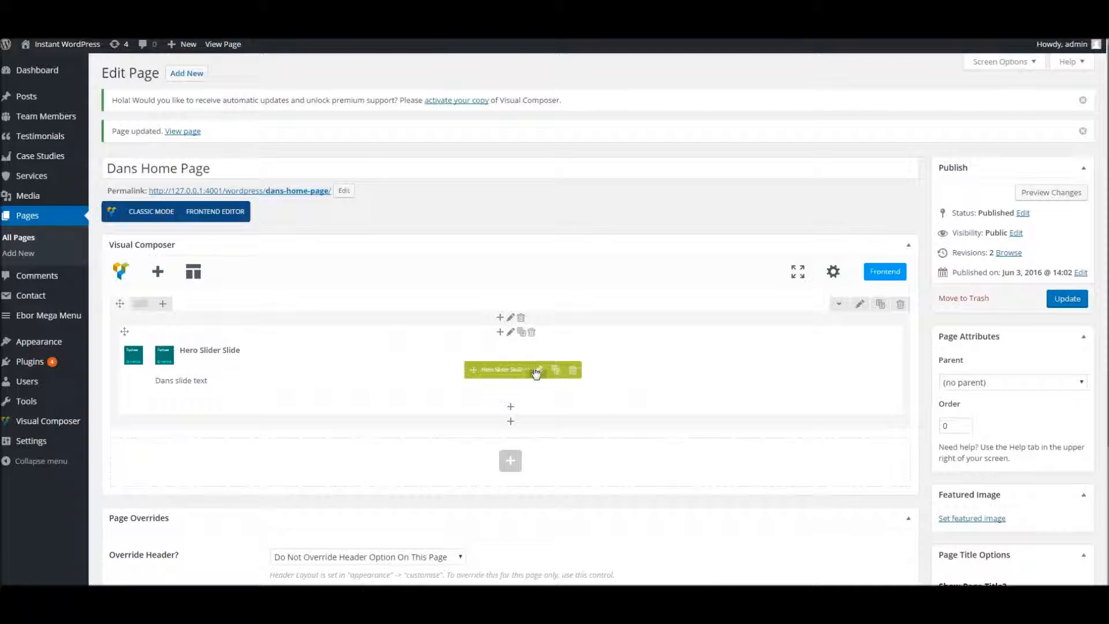
Replace the hero slider slide's background image with the laptop dashboard photo from the media library.
{"action": "left_click", "coordinate": [536, 368]}
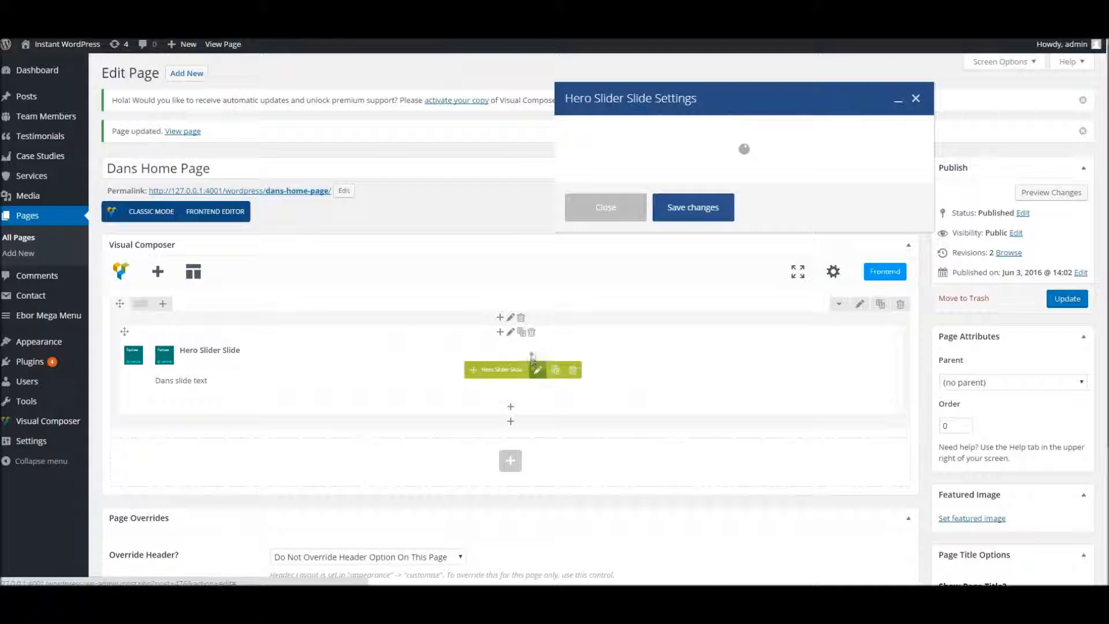
{"action": "left_click", "coordinate": [591, 174]}
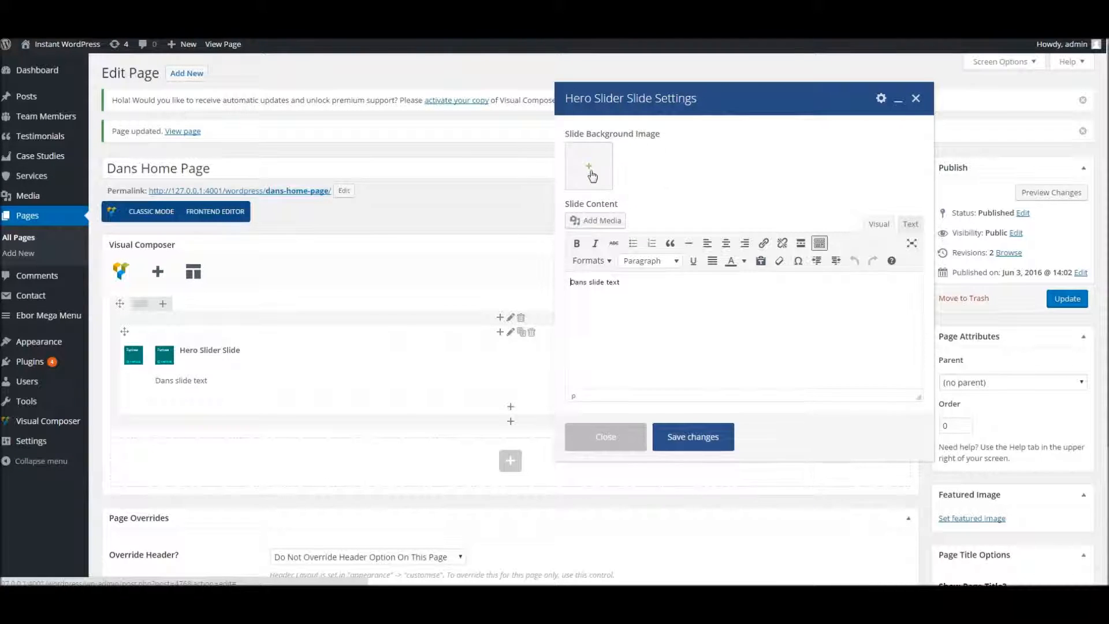
{"action": "left_click", "coordinate": [590, 172]}
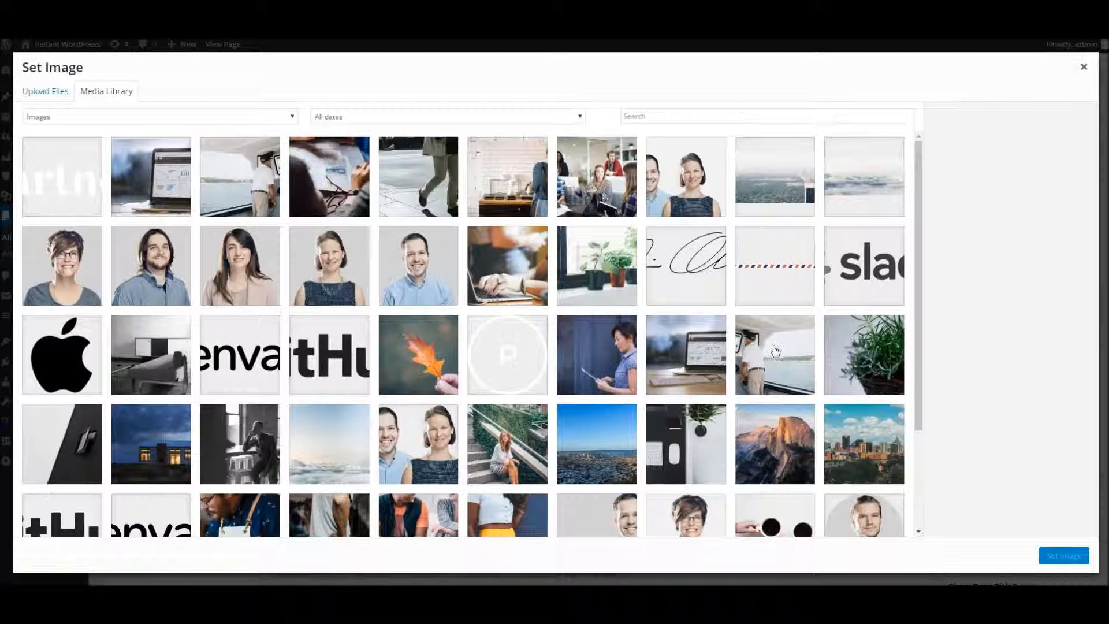
{"action": "left_click", "coordinate": [775, 351]}
{"action": "left_click", "coordinate": [1057, 555]}
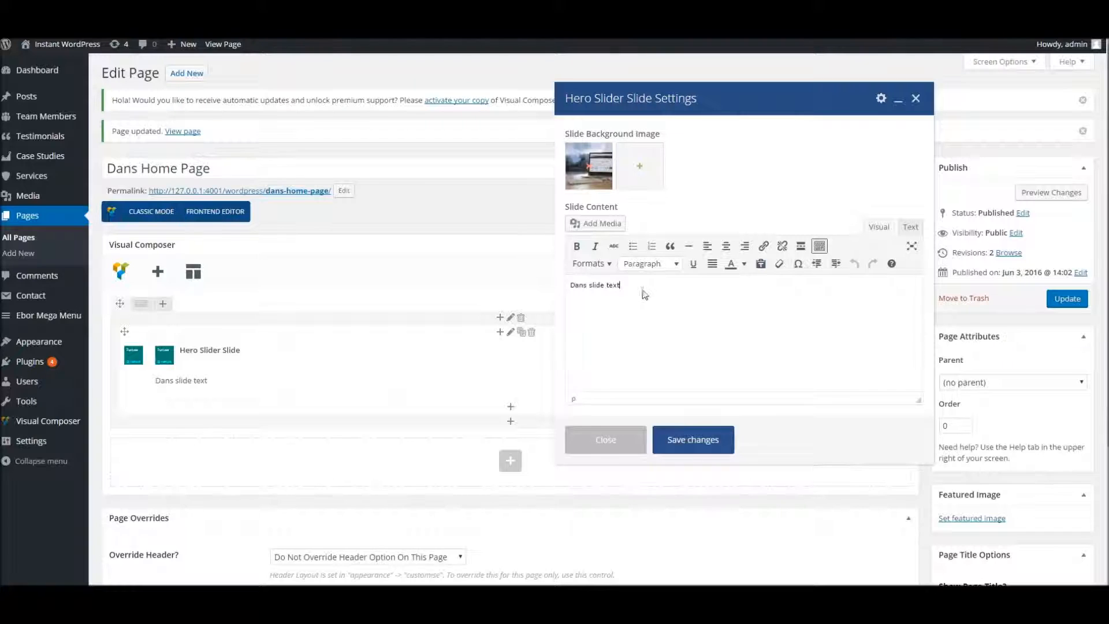
Format the slide content "Dans slide text" as a centred Heading 2 and save the slide settings.
{"action": "left_click_drag", "start_coordinate": [645, 295], "coordinate": [518, 293]}
{"action": "left_click", "coordinate": [650, 264]}
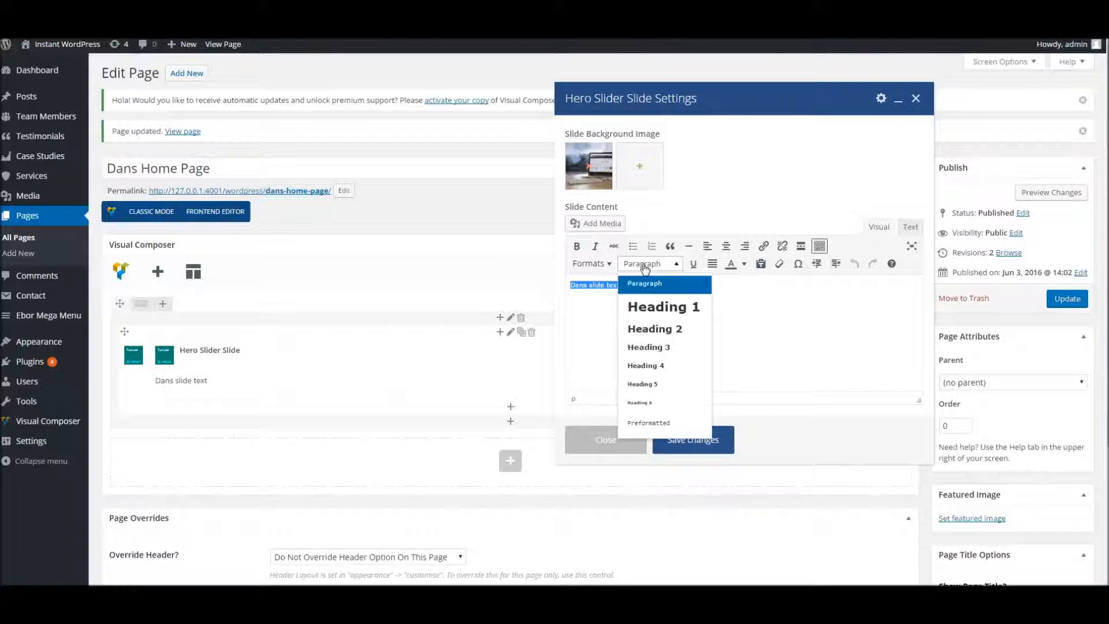
{"action": "left_click", "coordinate": [652, 326]}
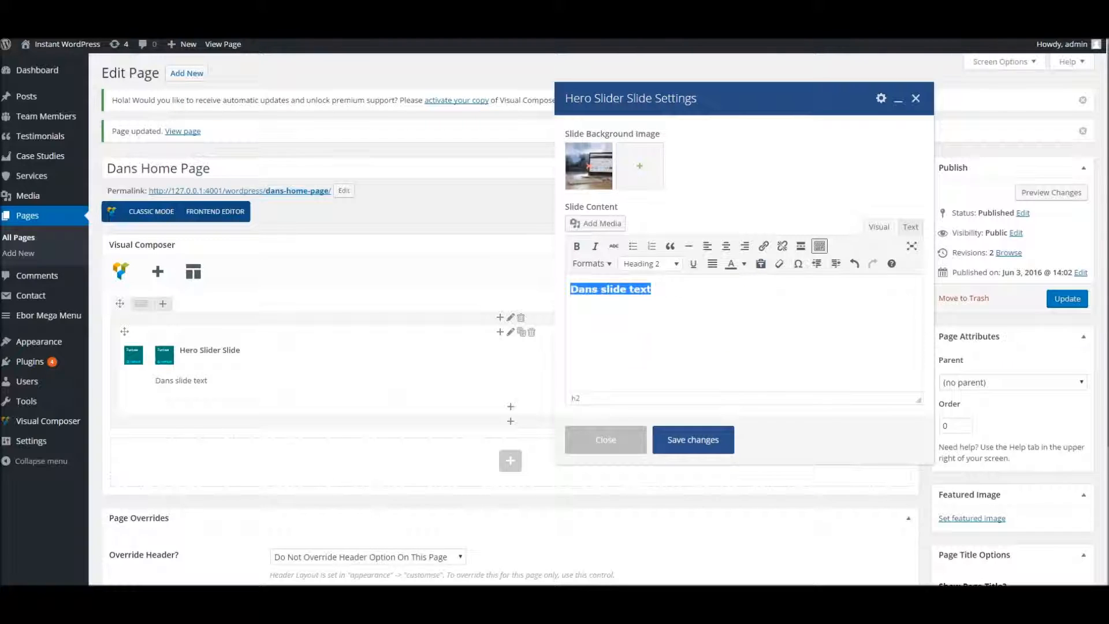
{"action": "left_click", "coordinate": [727, 248]}
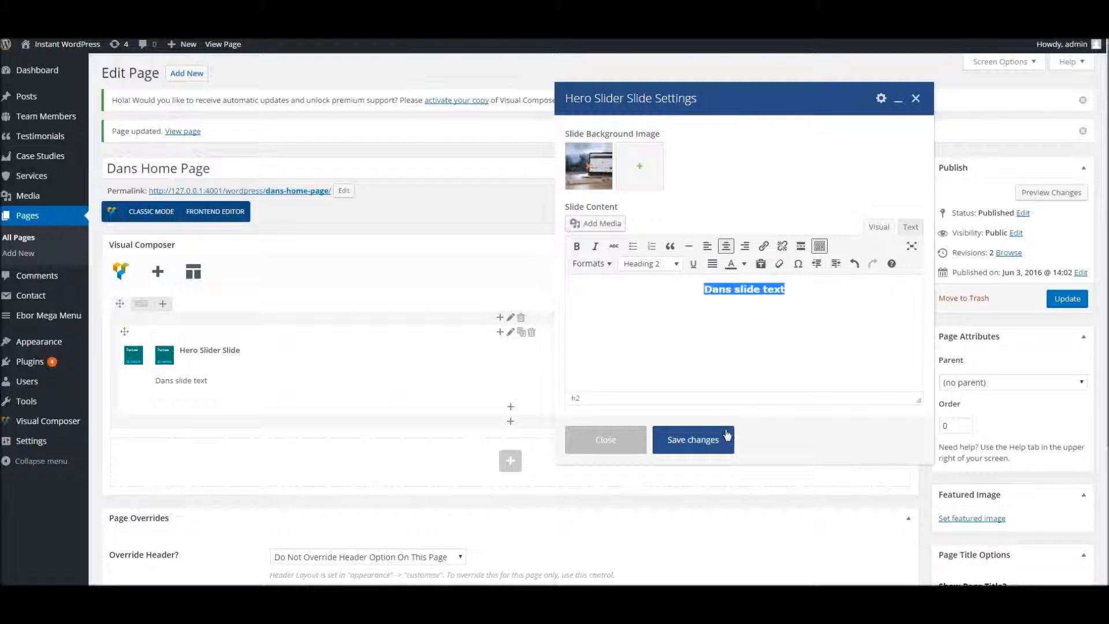
{"action": "left_click", "coordinate": [722, 439]}
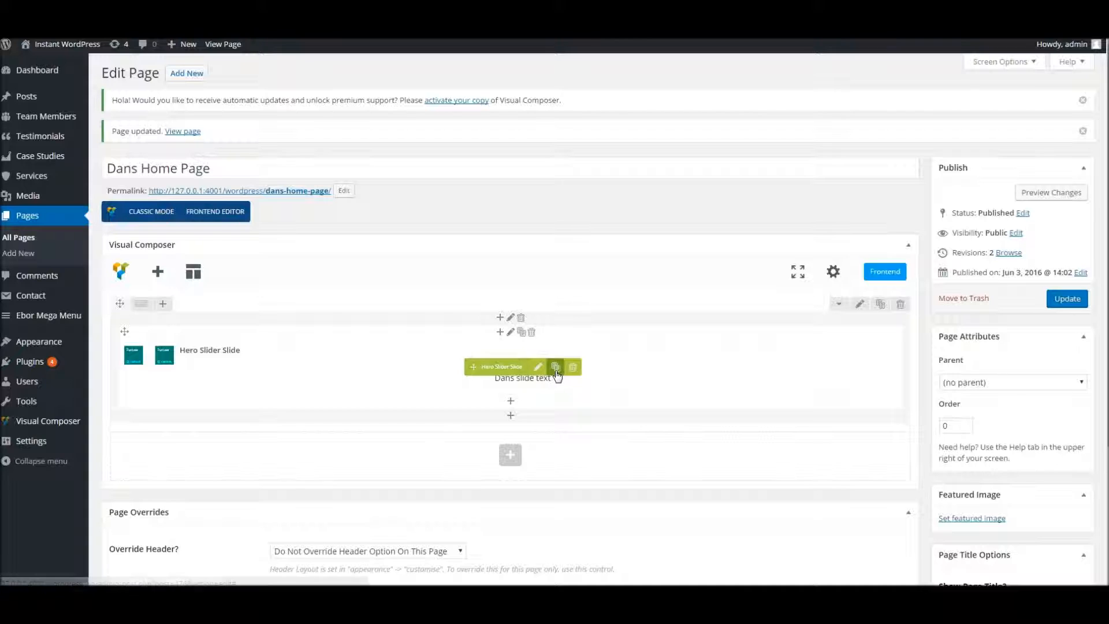
Duplicate the hero slider slide and replace the copy's background image with the photo of hands typing on a laptop.
{"action": "left_click", "coordinate": [556, 369]}
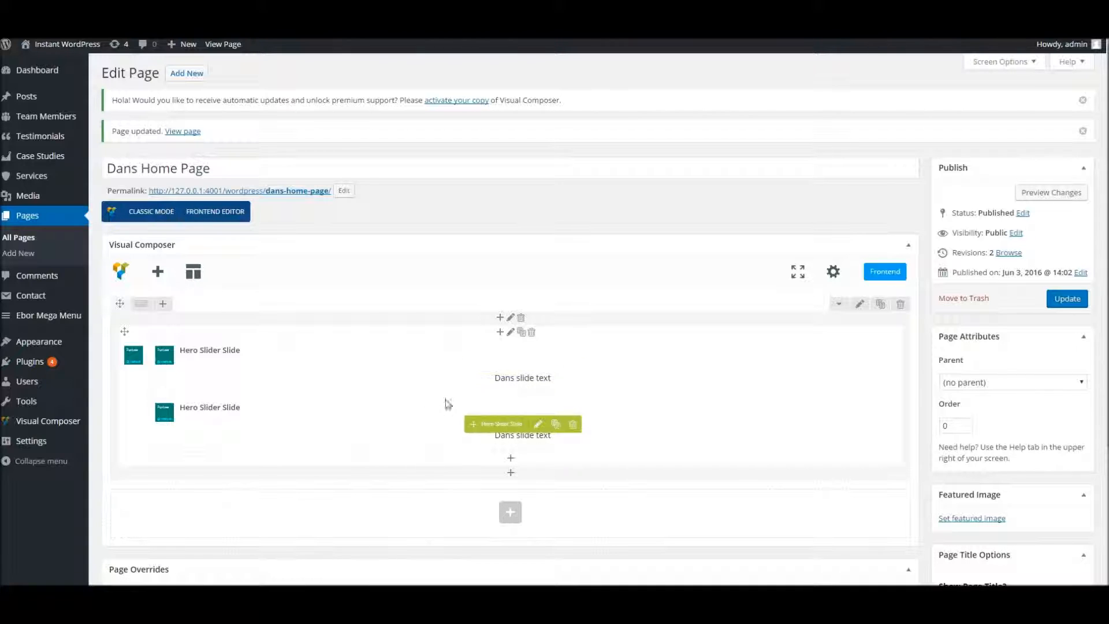
{"action": "left_click", "coordinate": [538, 424]}
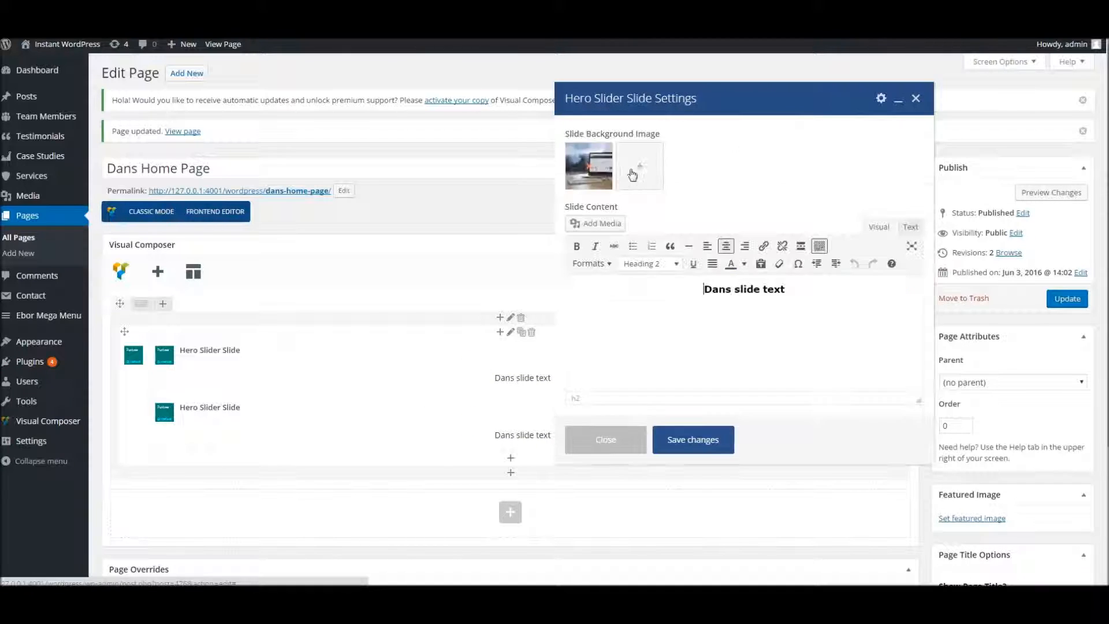
{"action": "left_click", "coordinate": [592, 174]}
{"action": "left_click", "coordinate": [592, 175]}
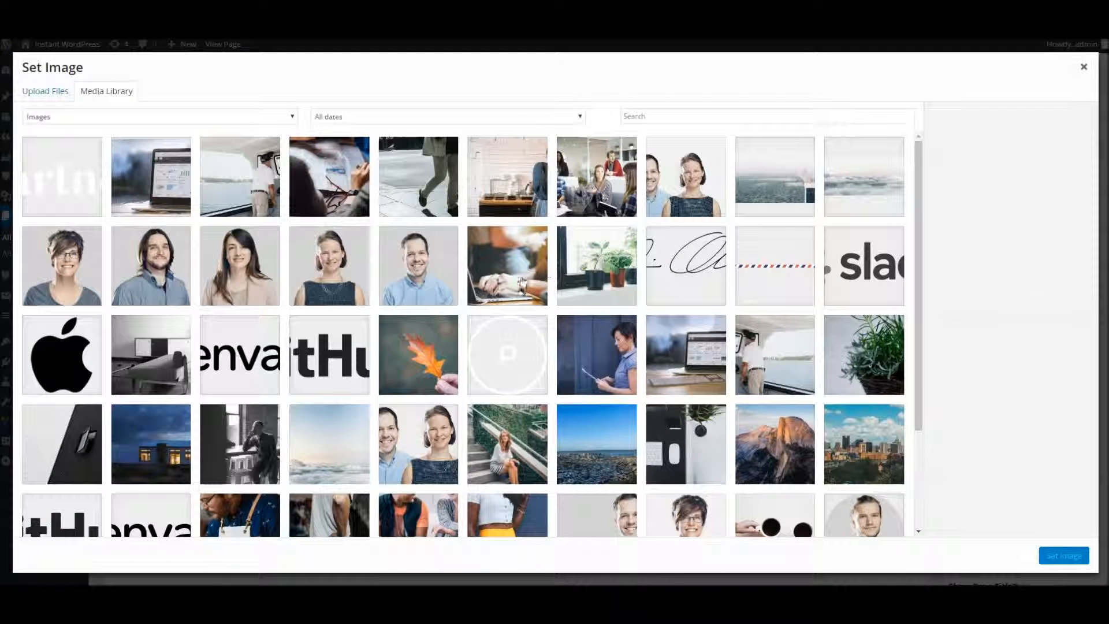
{"action": "left_click", "coordinate": [522, 260]}
{"action": "left_click", "coordinate": [1065, 555]}
Change the second slide's content to "Dans slide text 2", save the slide settings, and update the page.
{"action": "type", "text": "2"}
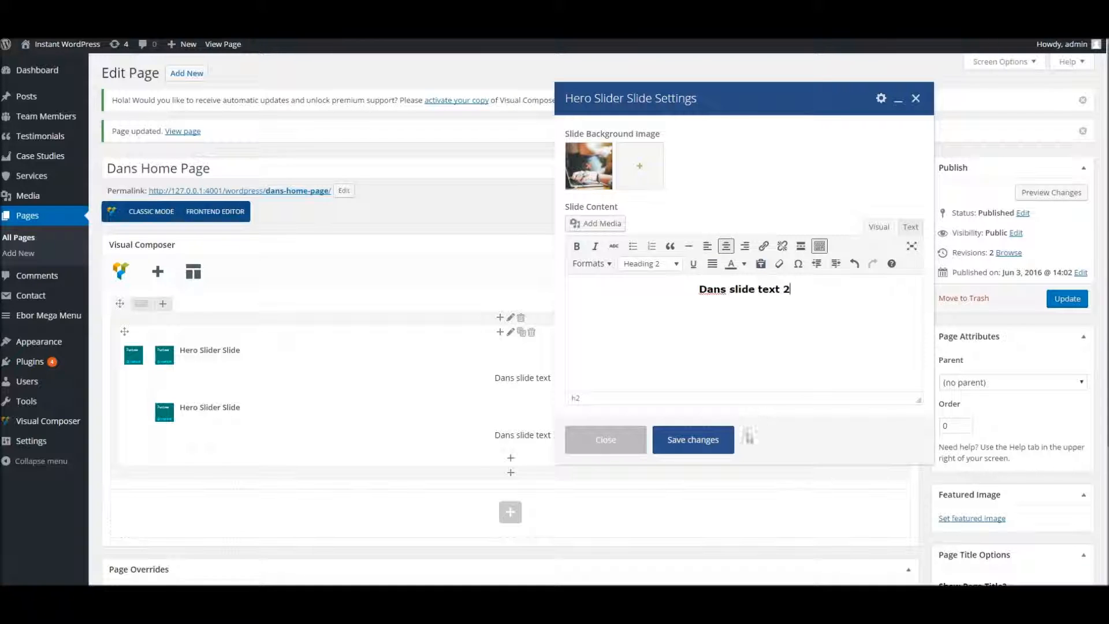
{"action": "left_click", "coordinate": [695, 440]}
{"action": "left_click", "coordinate": [1067, 298]}
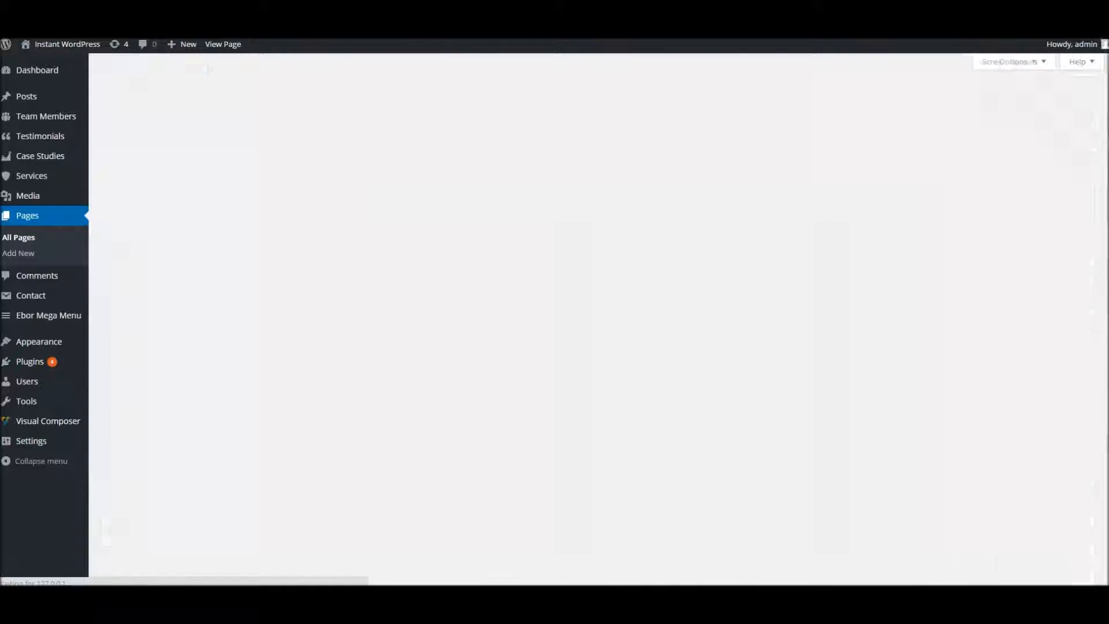
Reload the published page in its browser tab and browse the hero slider's slides in both directions.
{"action": "left_click", "coordinate": [363, 3]}
{"action": "right_click", "coordinate": [364, 2]}
{"action": "left_click", "coordinate": [391, 17]}
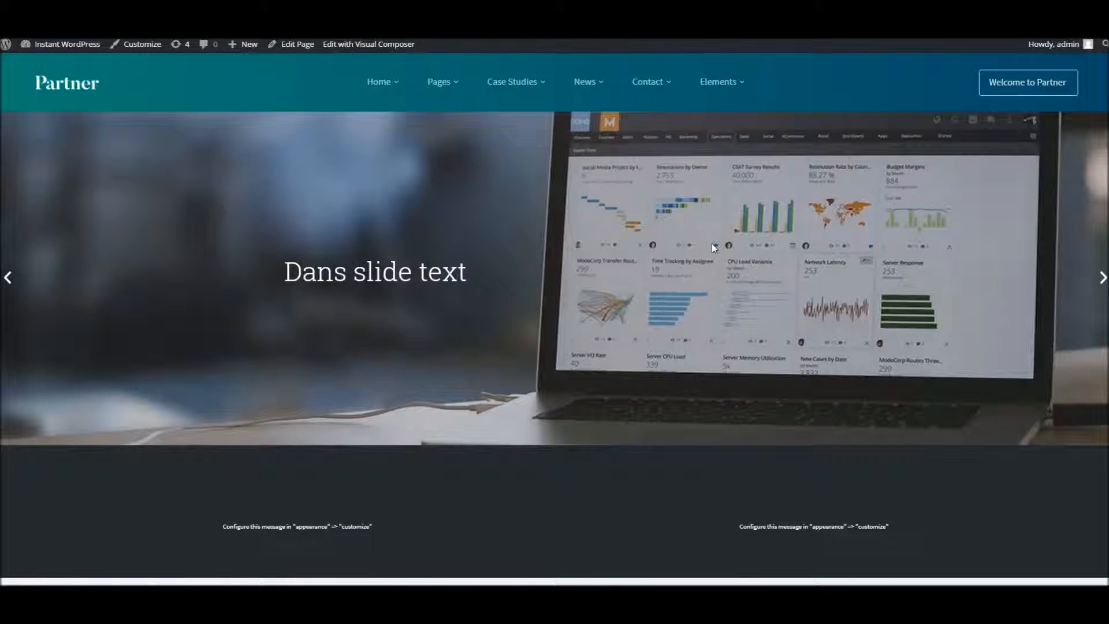
{"action": "left_click", "coordinate": [1102, 278]}
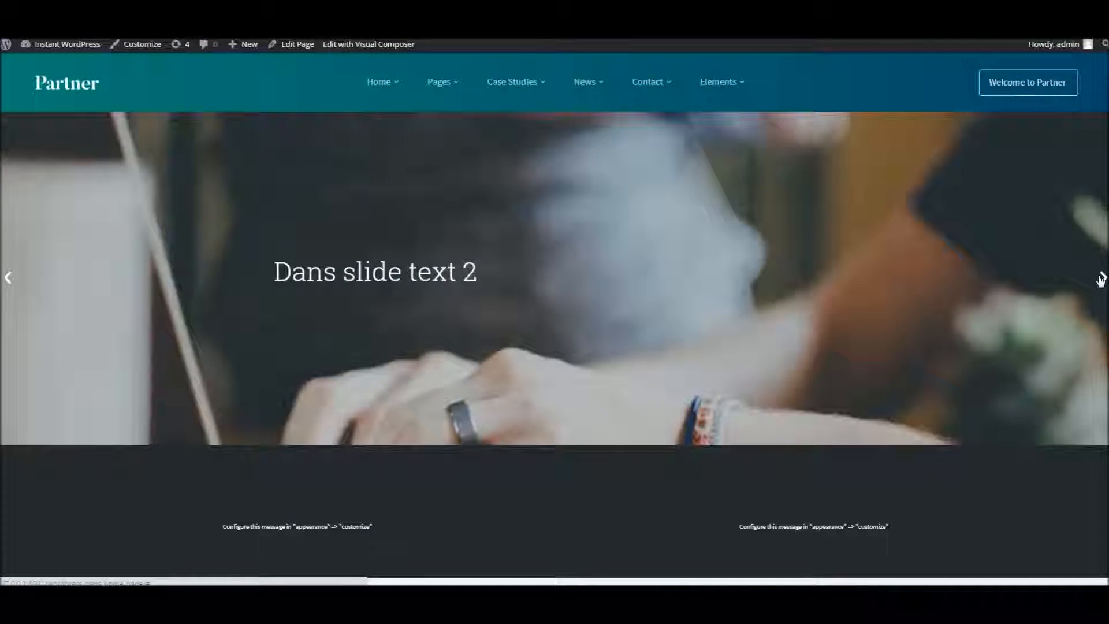
{"action": "left_click", "coordinate": [1101, 278]}
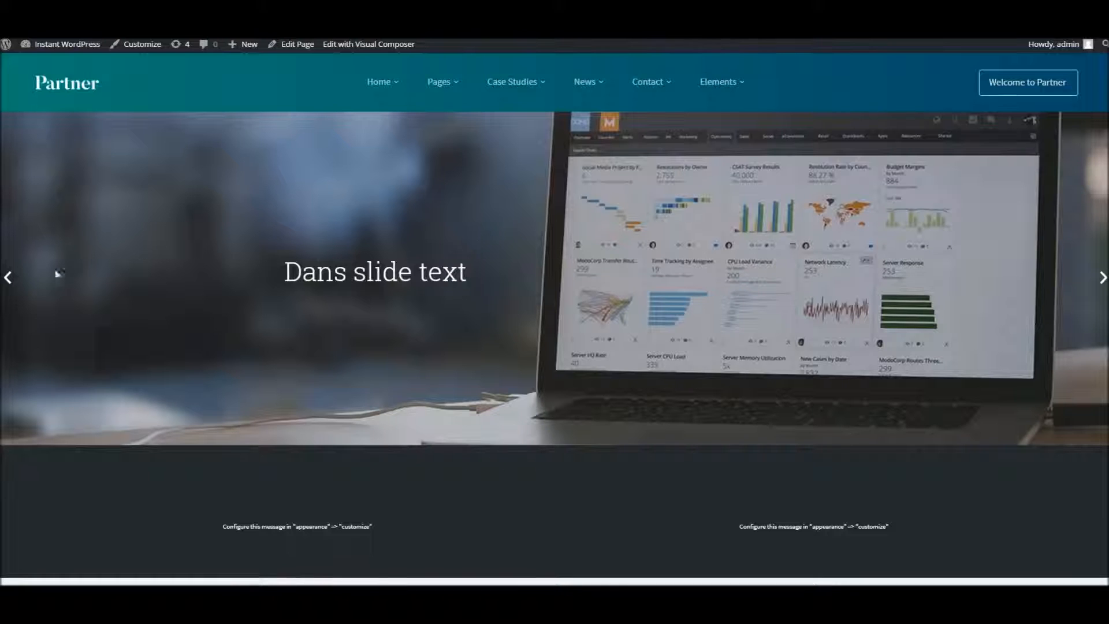
{"action": "left_click", "coordinate": [10, 277]}
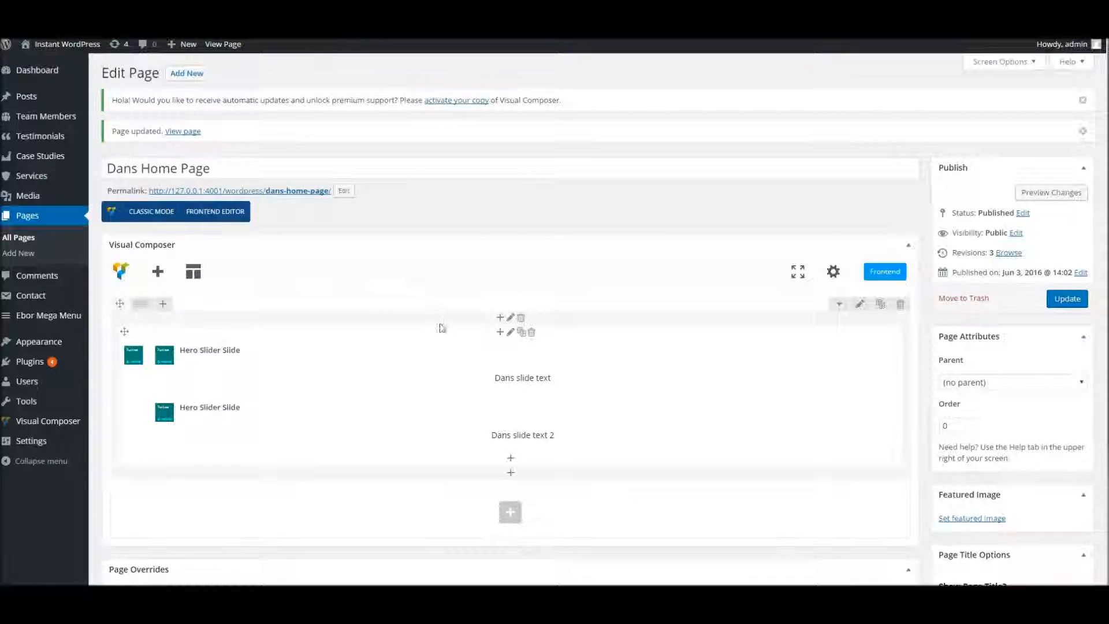
Return to the page editor and add a Service Feeds element in a new row below the hero slider.
{"action": "scroll", "coordinate": [470, 347], "scroll_direction": "down", "scroll_amount": 5}
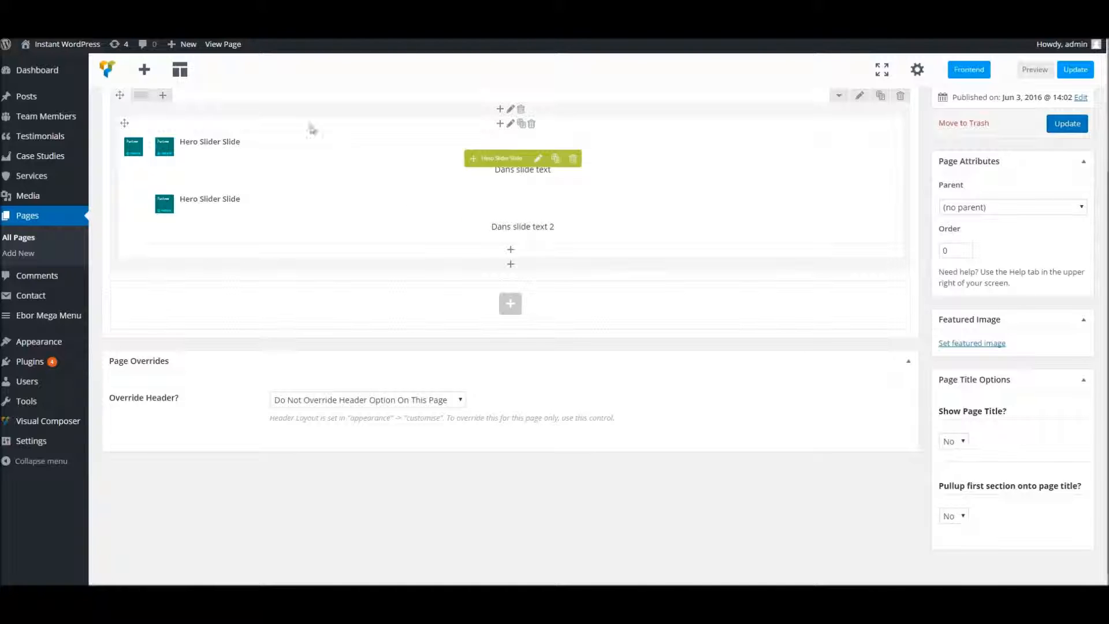
{"action": "left_click", "coordinate": [510, 304]}
{"action": "scroll", "coordinate": [501, 328], "scroll_direction": "down", "scroll_amount": 3}
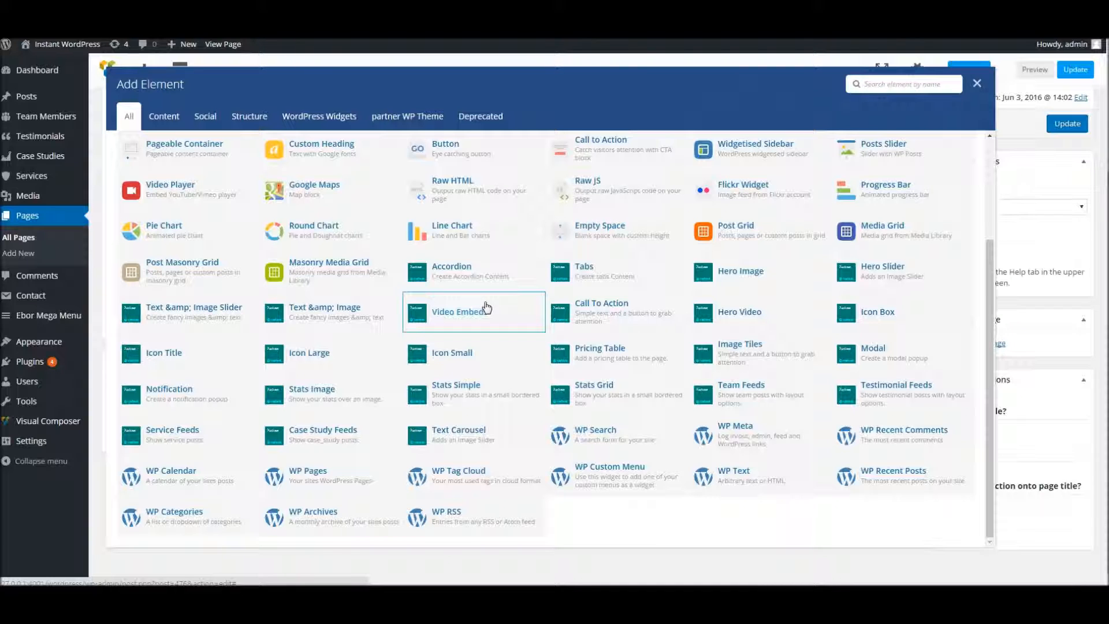
{"action": "left_click", "coordinate": [159, 440]}
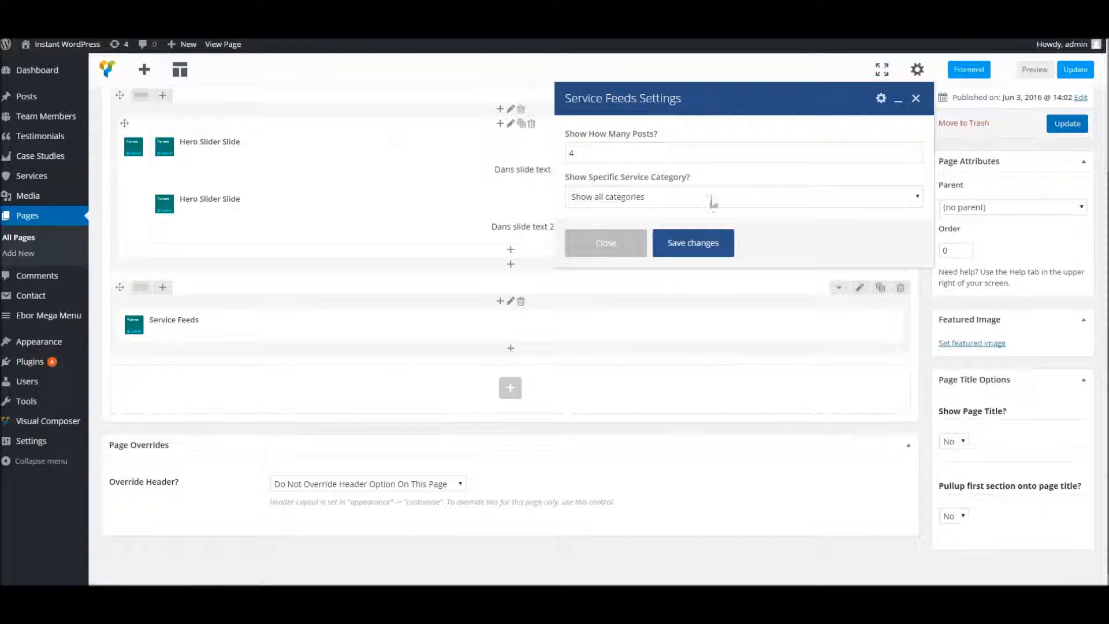
Save the Service Feeds settings with 4 posts and "Show all categories", and update the page.
{"action": "left_click", "coordinate": [584, 154]}
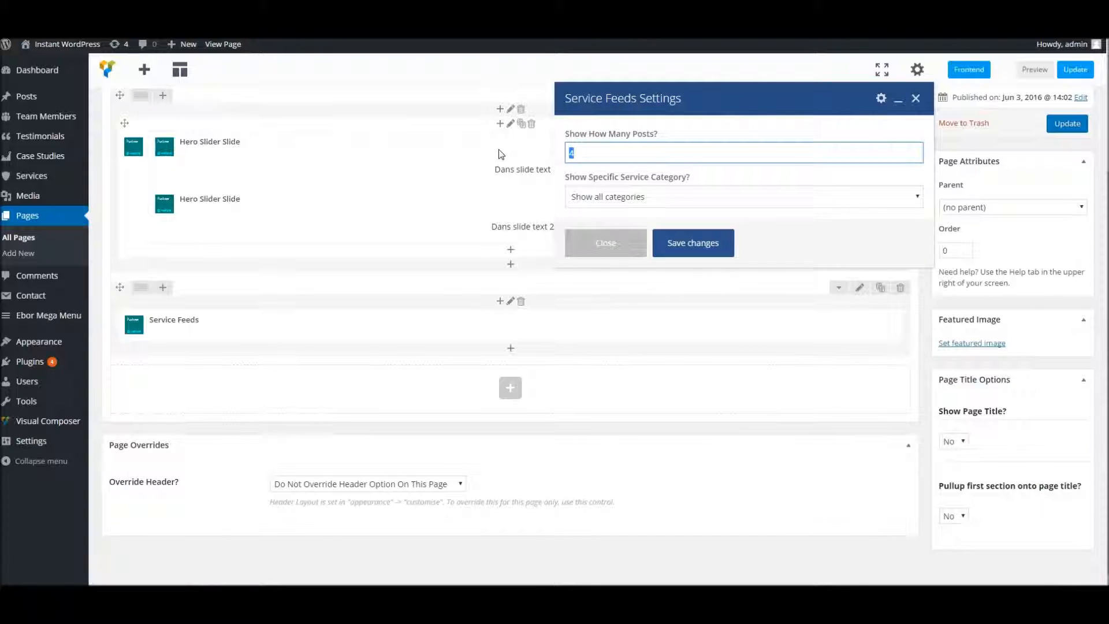
{"action": "left_click", "coordinate": [628, 202]}
{"action": "left_click", "coordinate": [632, 199]}
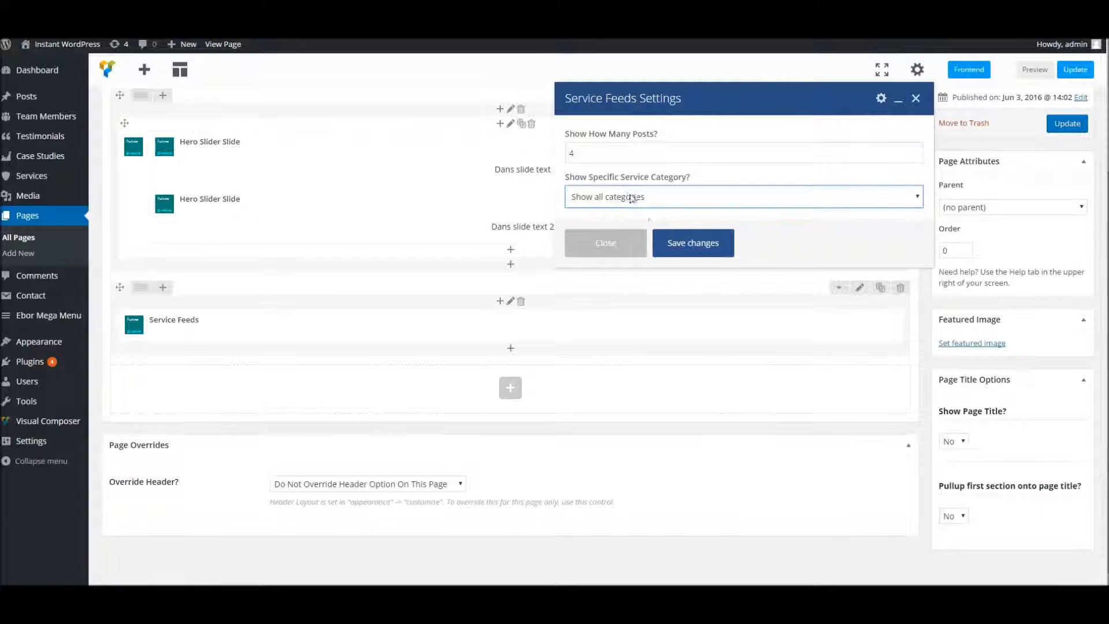
{"action": "left_click", "coordinate": [691, 244]}
{"action": "left_click", "coordinate": [1076, 70]}
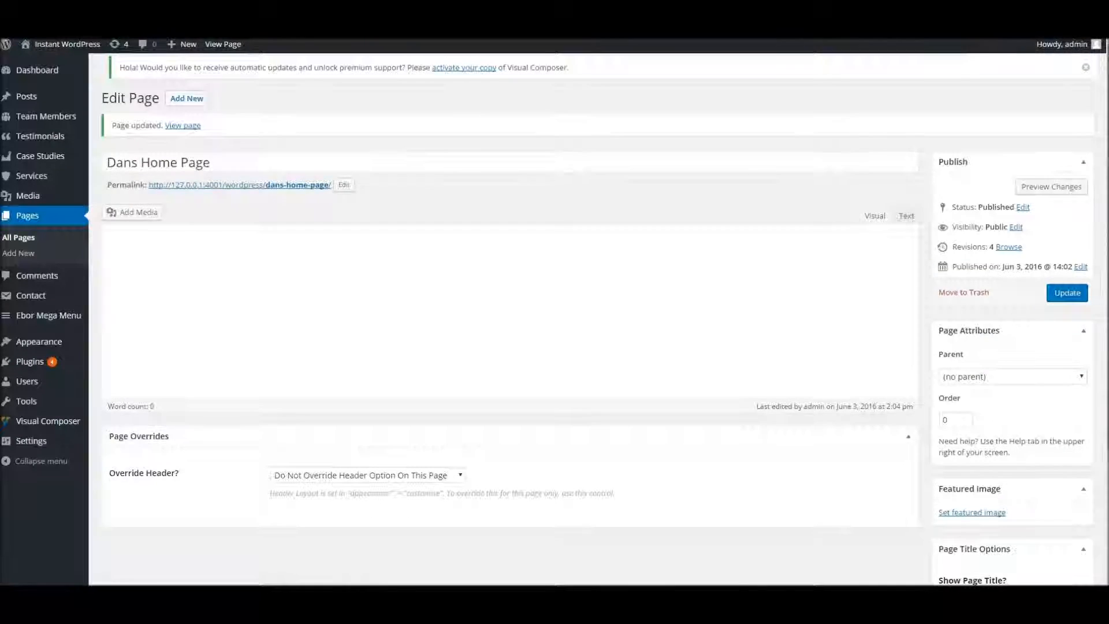
Reload the published page and examine the service boxes below the hero slider.
{"action": "left_click", "coordinate": [331, 2]}
{"action": "right_click", "coordinate": [330, 3]}
{"action": "left_click", "coordinate": [357, 17]}
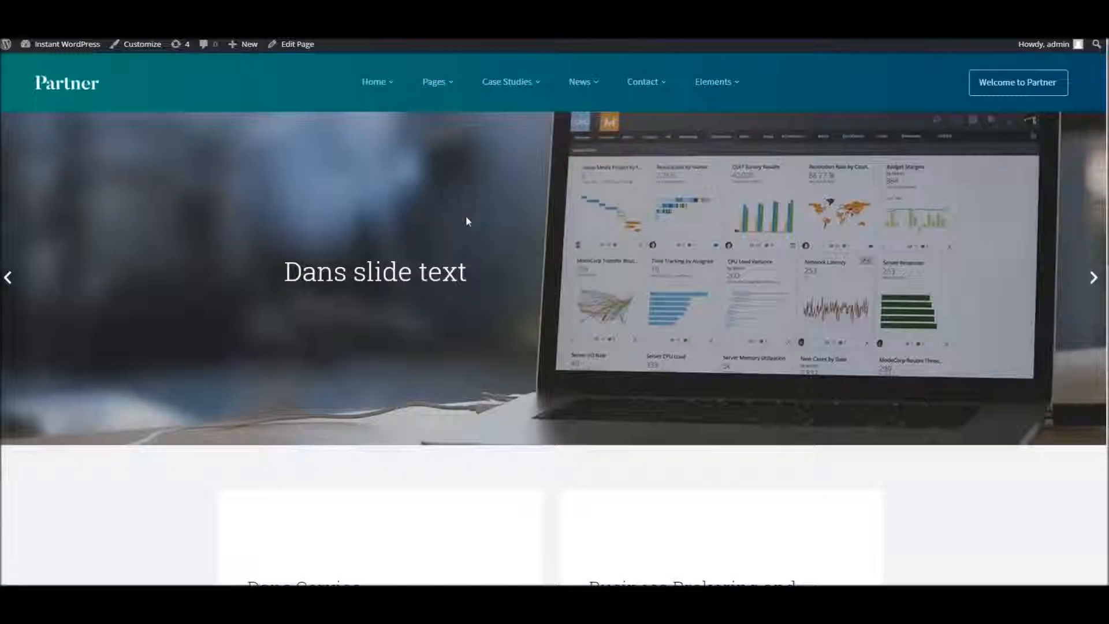
{"action": "scroll", "coordinate": [468, 221], "scroll_direction": "down", "scroll_amount": 4}
{"action": "scroll", "coordinate": [649, 289], "scroll_direction": "down", "scroll_amount": 7}
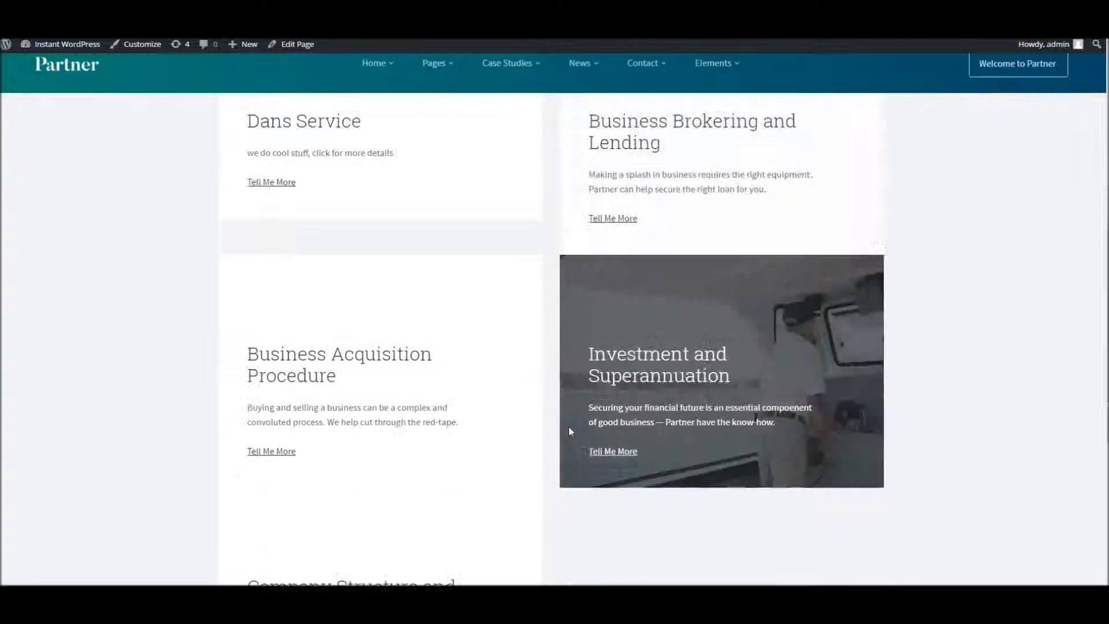
{"action": "scroll", "coordinate": [340, 345], "scroll_direction": "up", "scroll_amount": 6}
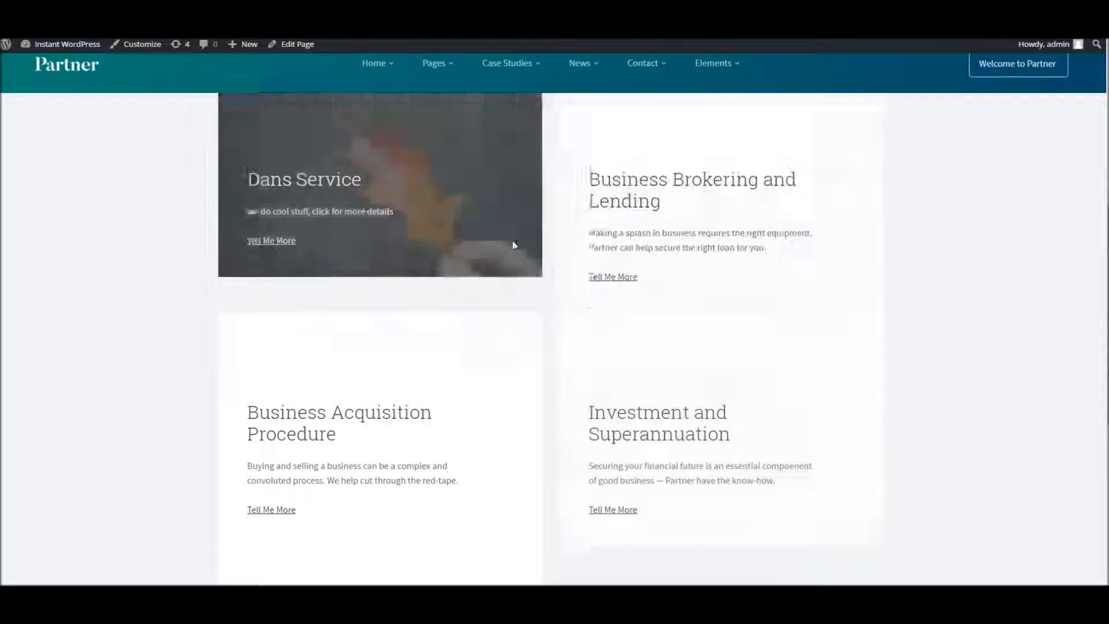
{"action": "scroll", "coordinate": [352, 206], "scroll_direction": "up", "scroll_amount": 3}
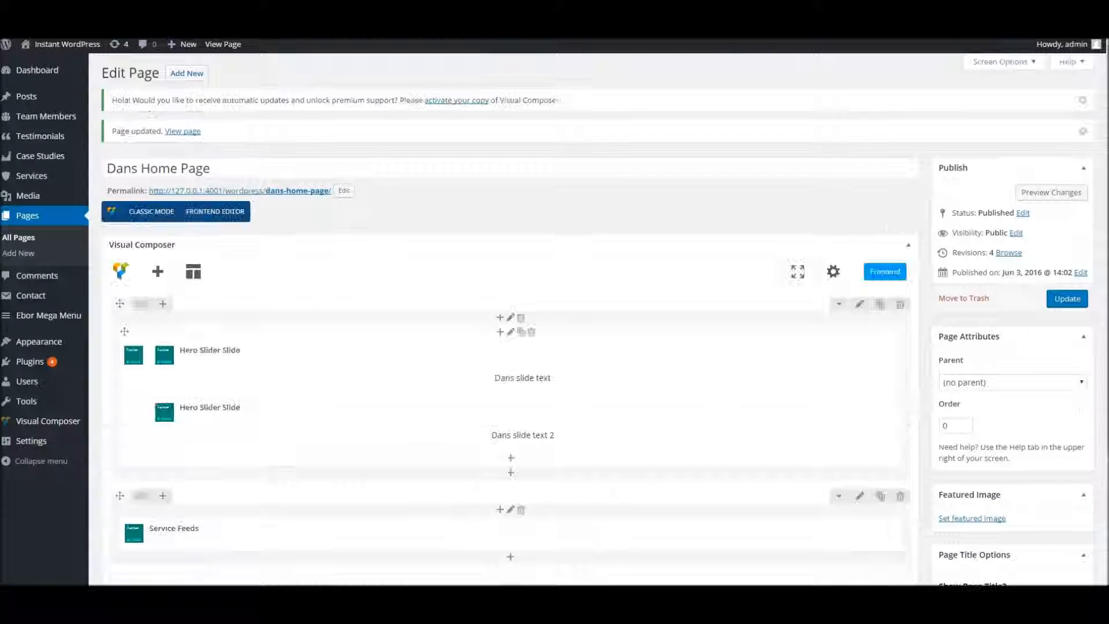
Return to the page editor and add a WP Text element with the text "What we do" below the Service Feeds element.
{"action": "scroll", "coordinate": [407, 235], "scroll_direction": "down", "scroll_amount": 4}
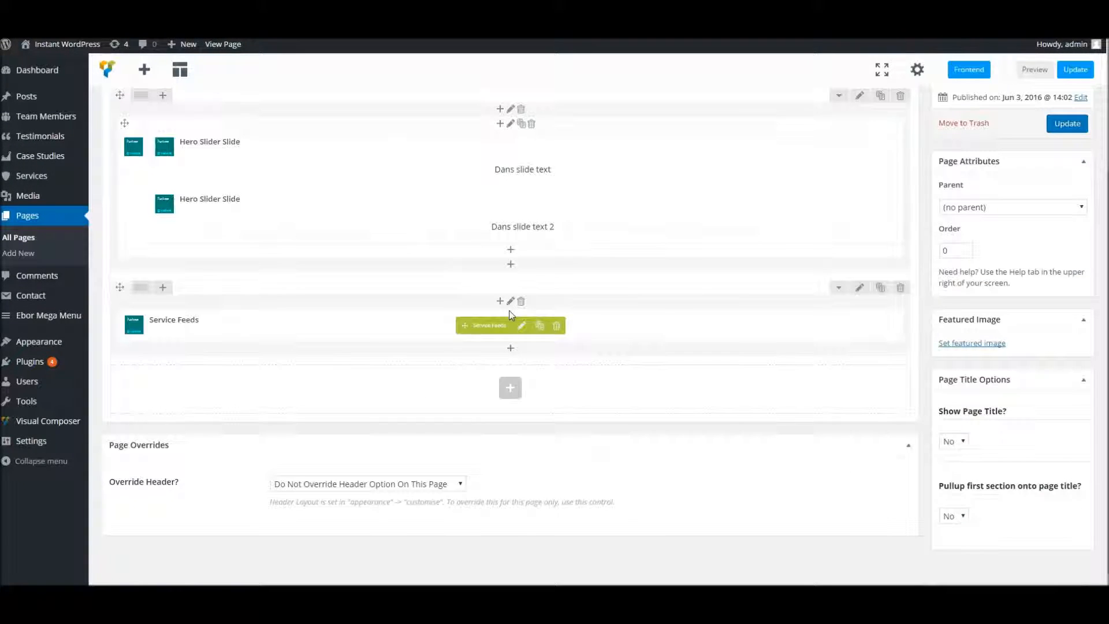
{"action": "left_click", "coordinate": [511, 351]}
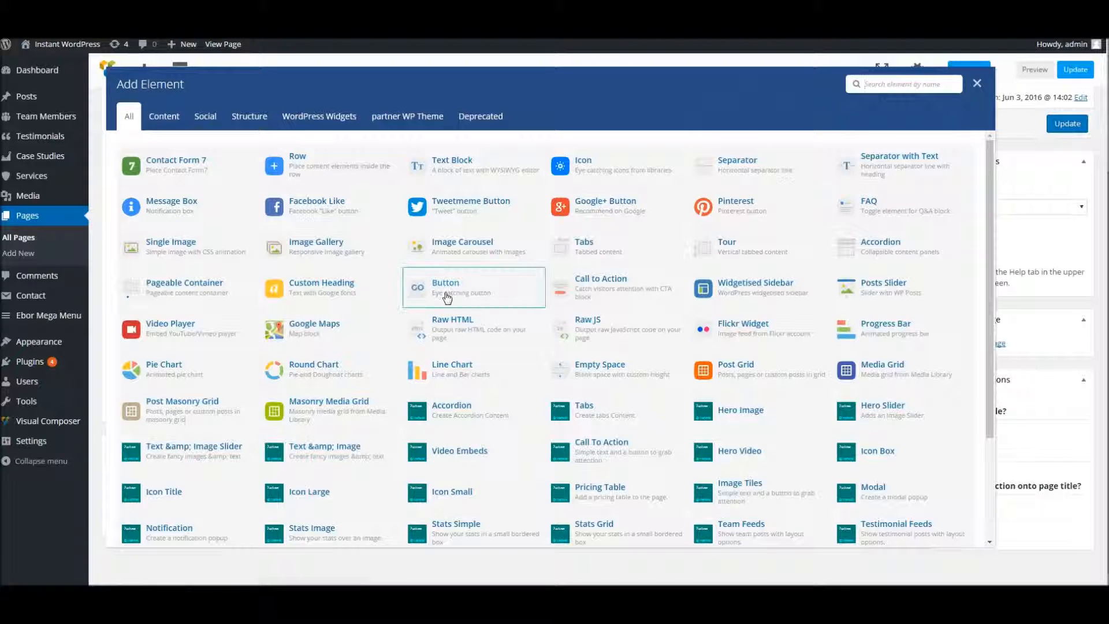
{"action": "scroll", "coordinate": [446, 296], "scroll_direction": "down", "scroll_amount": 3}
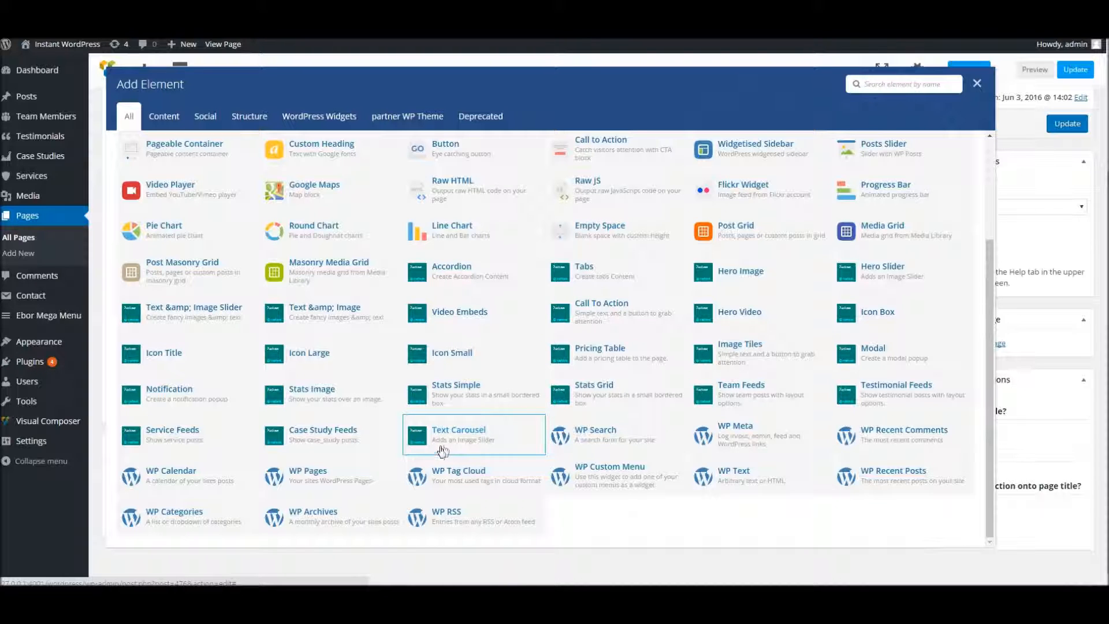
{"action": "left_click", "coordinate": [736, 475]}
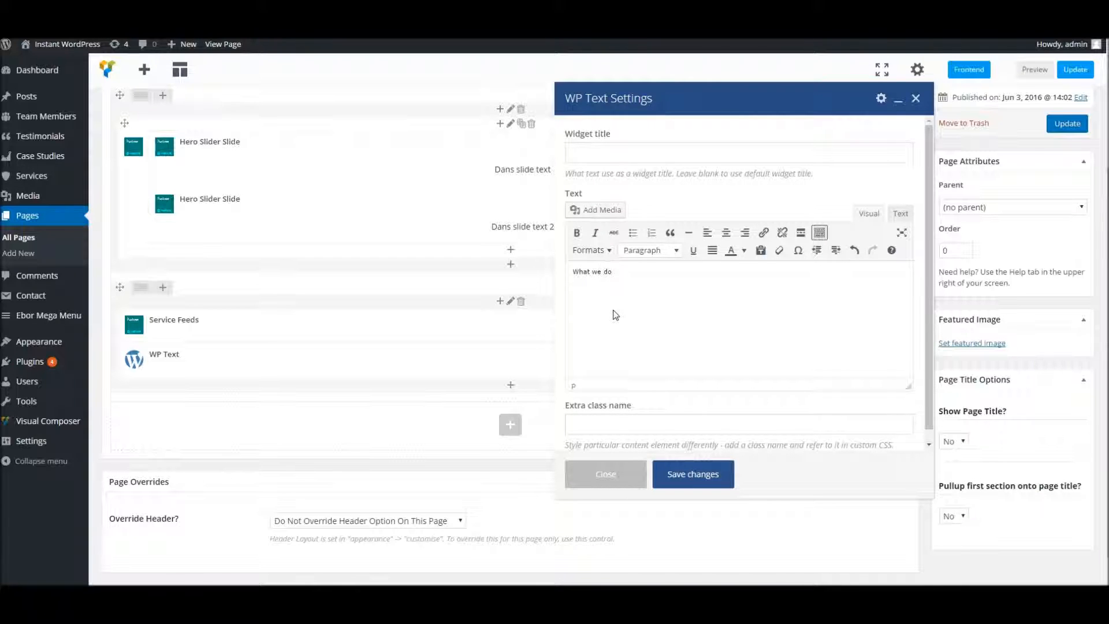
Format "What we do" as a centred Heading 3, save the WP Text settings, and update the page.
{"action": "left_click_drag", "start_coordinate": [650, 272], "coordinate": [556, 271]}
{"action": "left_click", "coordinate": [658, 252]}
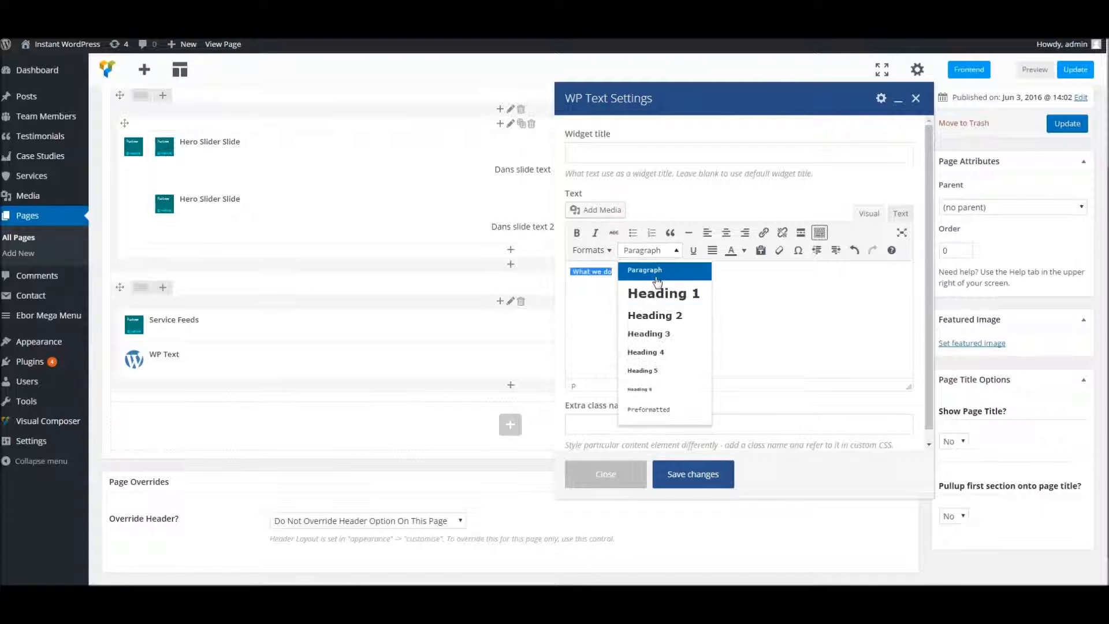
{"action": "left_click", "coordinate": [665, 338]}
{"action": "left_click", "coordinate": [726, 232]}
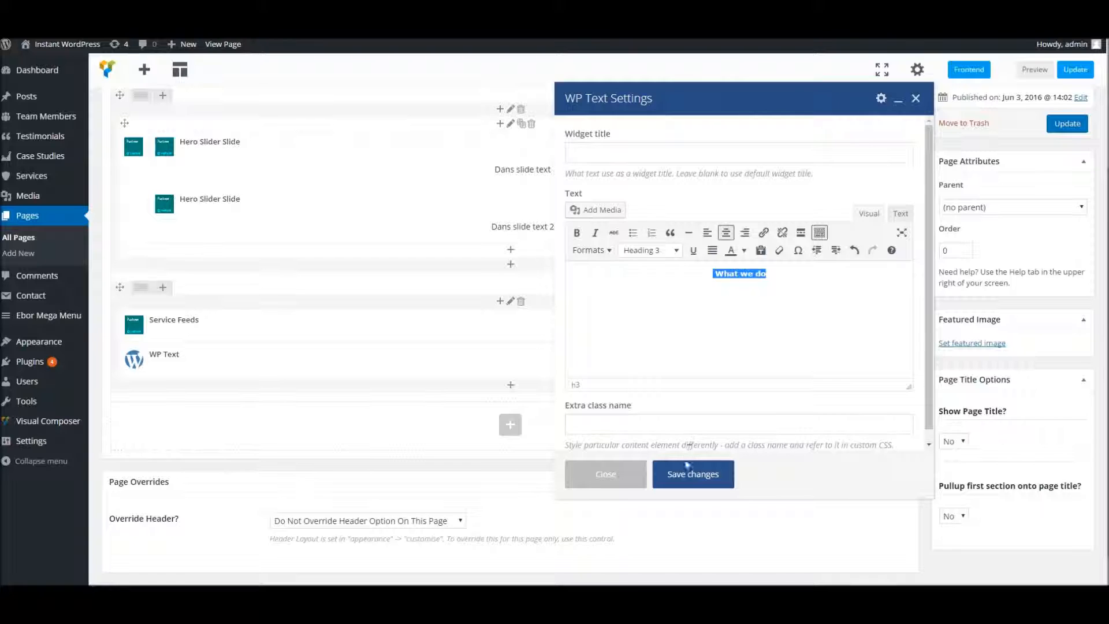
{"action": "left_click", "coordinate": [693, 473]}
{"action": "left_click", "coordinate": [1066, 123]}
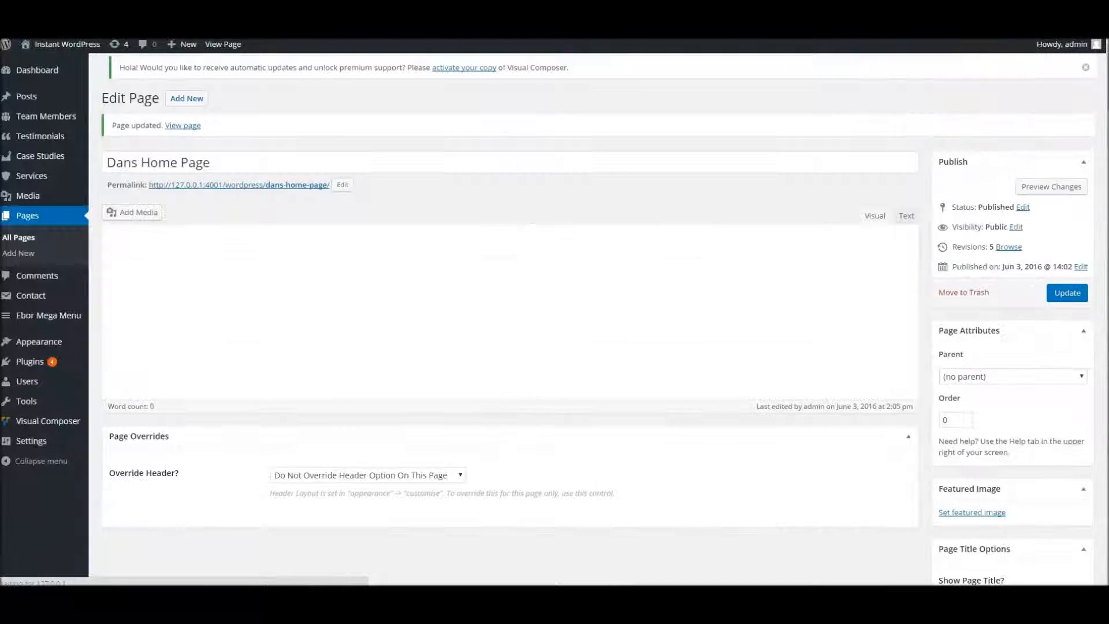
Reload the published page and examine where the "What we do" heading sits relative to the service boxes.
{"action": "left_click", "coordinate": [334, 3]}
{"action": "right_click", "coordinate": [335, 3]}
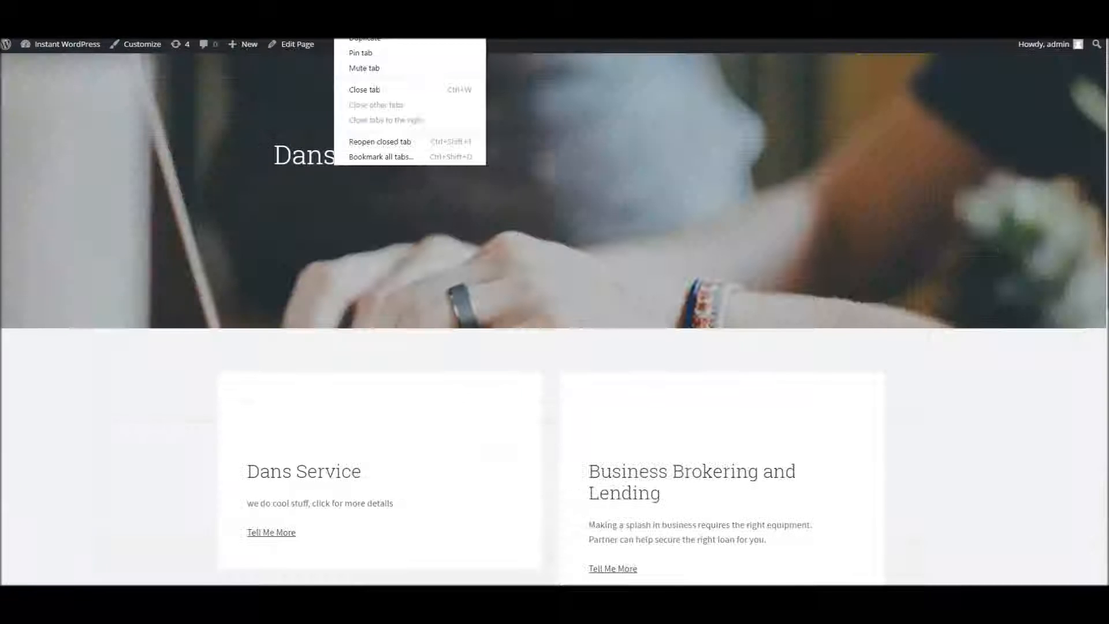
{"action": "left_click", "coordinate": [361, 17]}
{"action": "scroll", "coordinate": [359, 177], "scroll_direction": "down", "scroll_amount": 10}
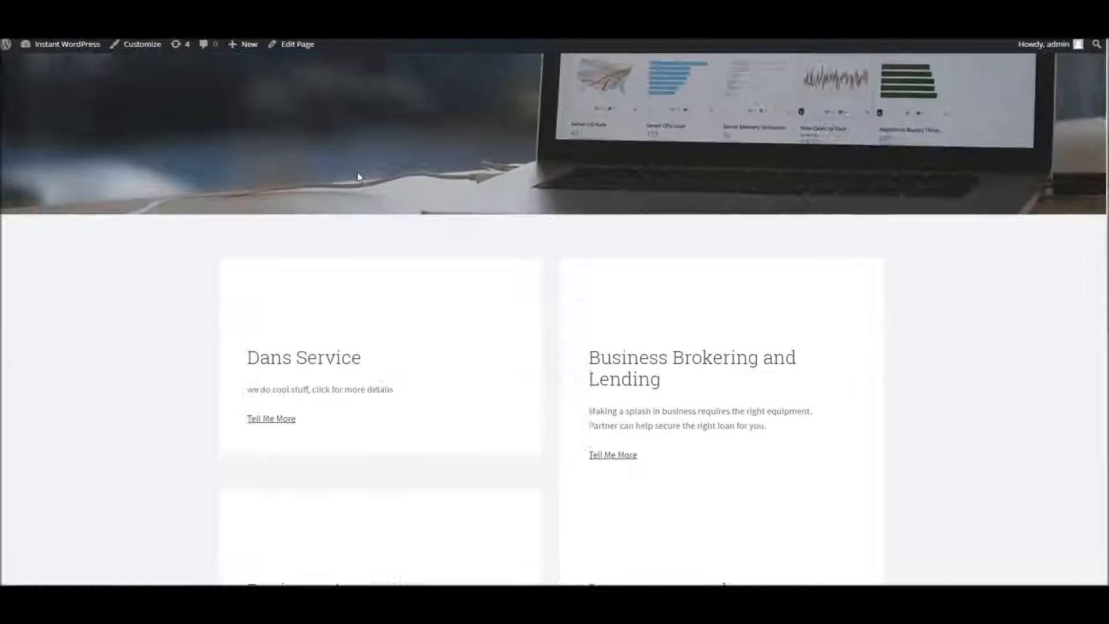
{"action": "scroll", "coordinate": [359, 177], "scroll_direction": "up", "scroll_amount": 10}
{"action": "scroll", "coordinate": [359, 175], "scroll_direction": "down", "scroll_amount": 9}
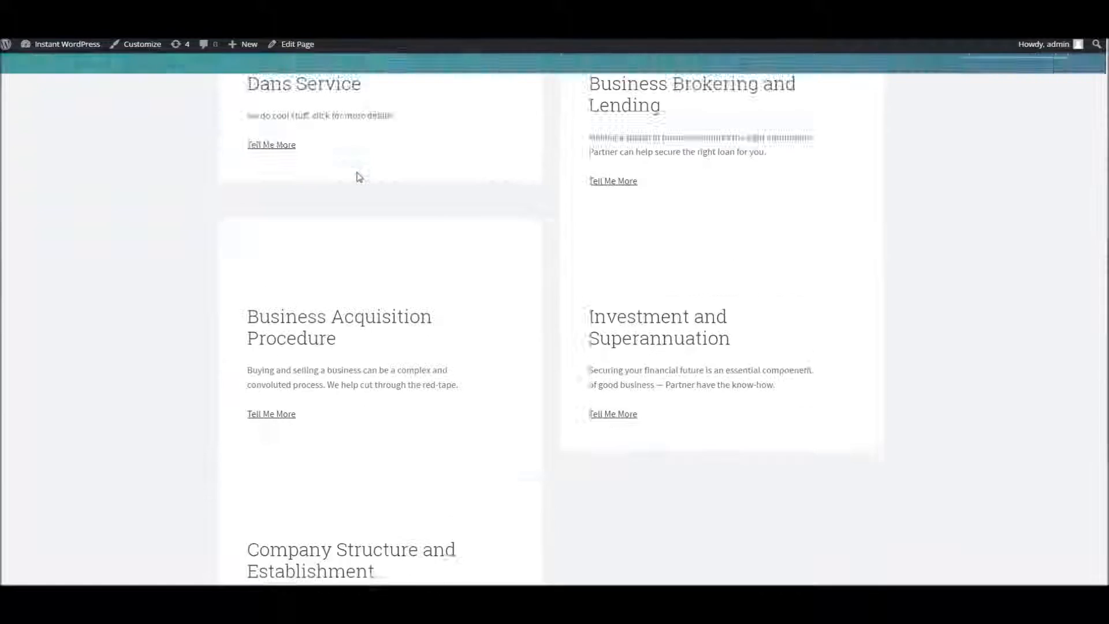
Return to the page editor and move the "What we do" WP Text element above the Service Feeds element.
{"action": "left_click", "coordinate": [220, 3]}
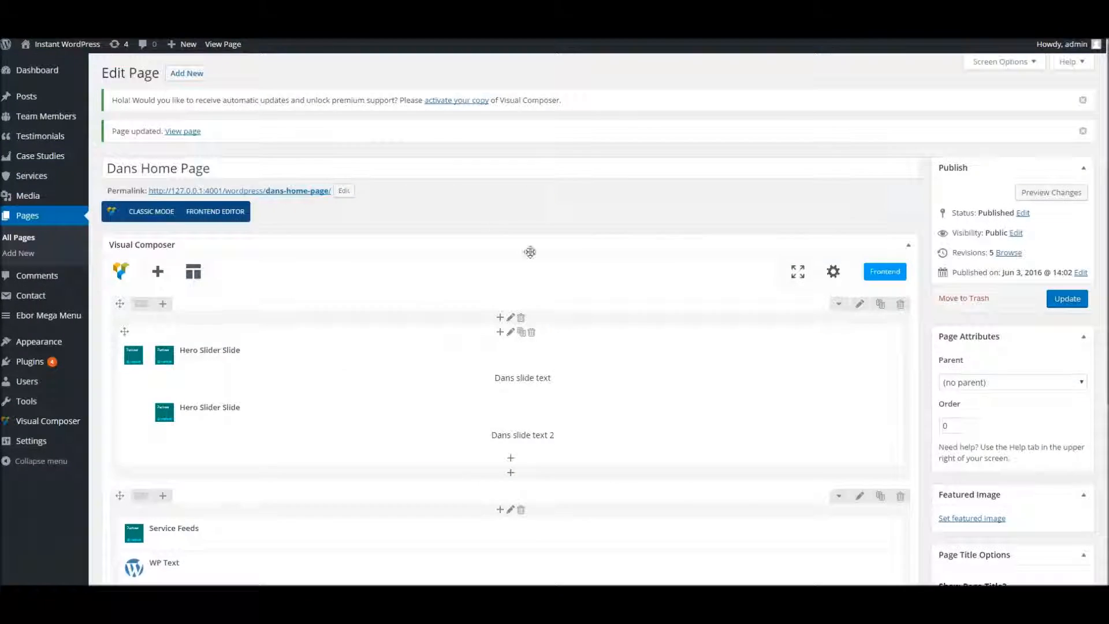
{"action": "scroll", "coordinate": [499, 220], "scroll_direction": "down", "scroll_amount": 5}
{"action": "mouse_move", "coordinate": [558, 298]}
{"action": "mouse_move", "coordinate": [498, 313]}
{"action": "left_mouse_down"}
{"action": "mouse_move", "coordinate": [505, 264]}
{"action": "mouse_move", "coordinate": [500, 300]}
{"action": "mouse_move", "coordinate": [483, 319]}
{"action": "mouse_move", "coordinate": [477, 309]}
{"action": "left_mouse_up"}
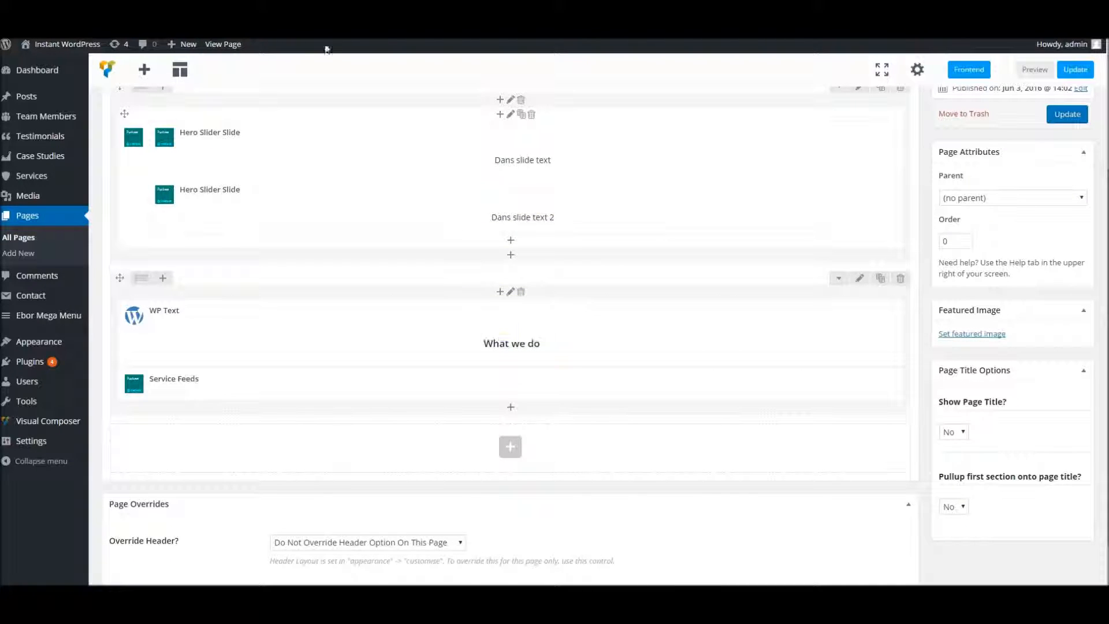
Add an Empty Space element with a height of 60px below Service Feeds and save its settings.
{"action": "left_click", "coordinate": [86, 2]}
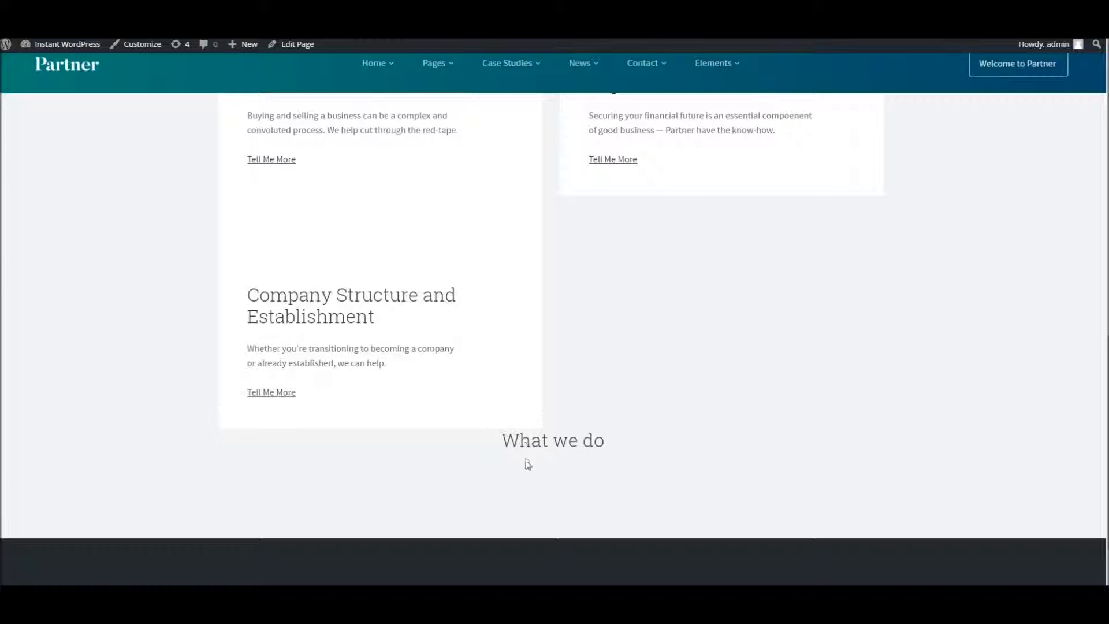
{"action": "left_click", "coordinate": [191, 4]}
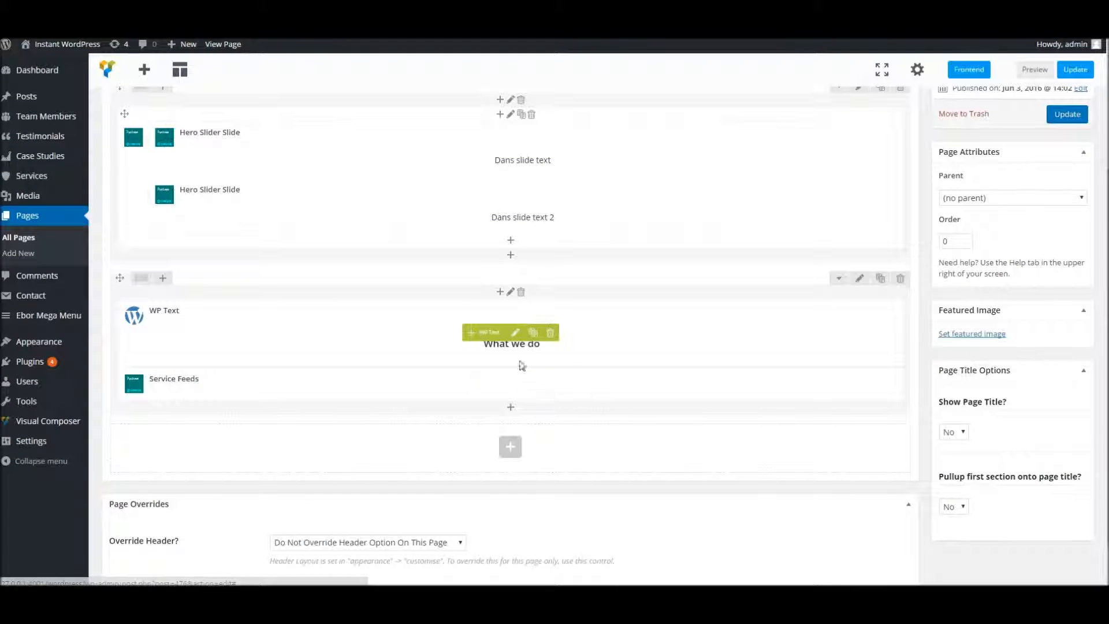
{"action": "left_click", "coordinate": [511, 411]}
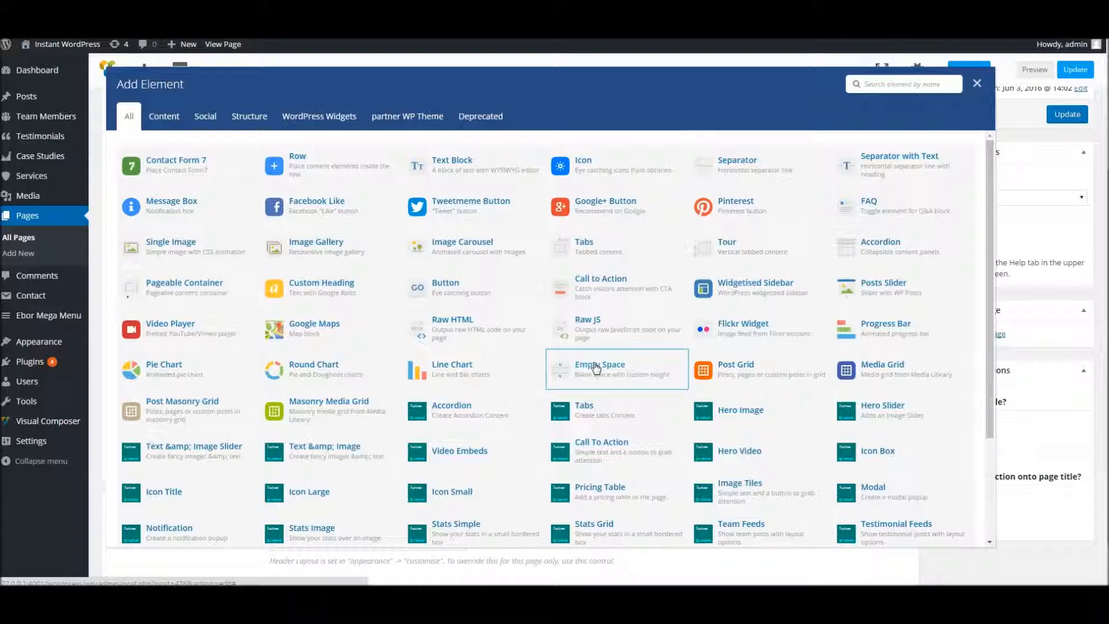
{"action": "left_click", "coordinate": [595, 366]}
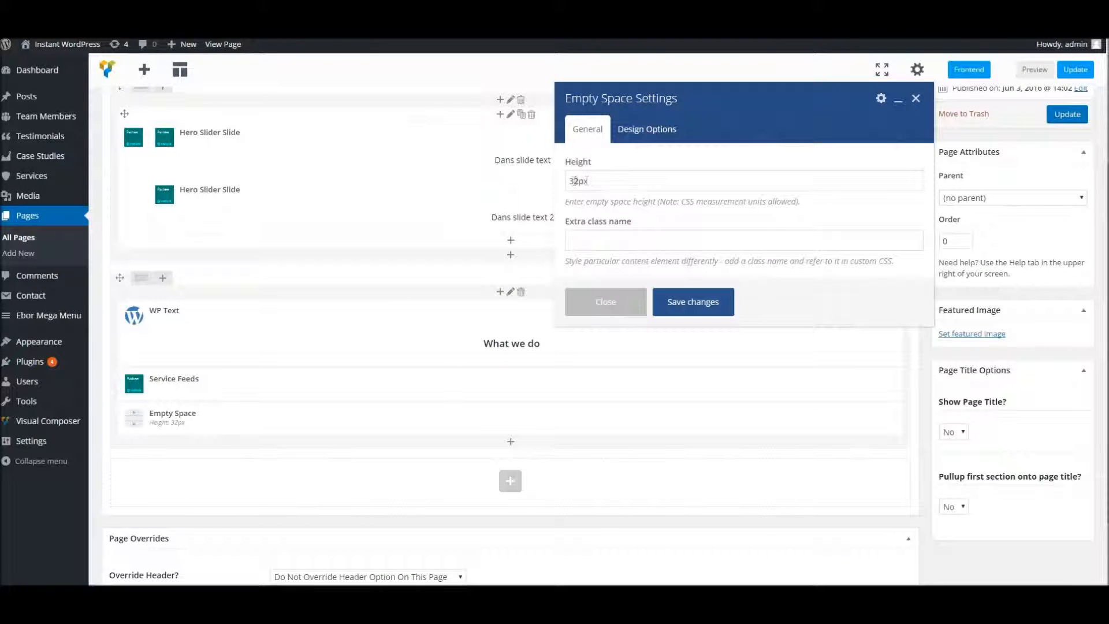
{"action": "left_click_drag", "start_coordinate": [577, 181], "coordinate": [555, 179]}
{"action": "type", "text": "60"}
{"action": "left_click", "coordinate": [670, 302]}
Place the Empty Space between "What we do" and Service Feeds, update the page, and check the spacing on the published page.
{"action": "left_click_drag", "start_coordinate": [514, 417], "coordinate": [487, 379]}
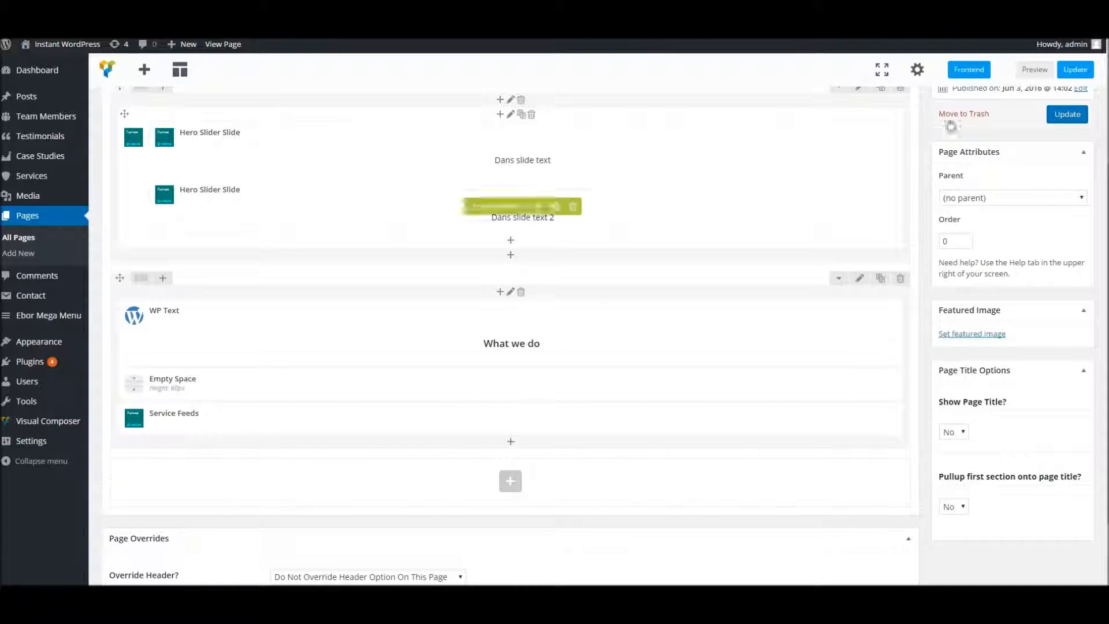
{"action": "left_click", "coordinate": [1076, 75]}
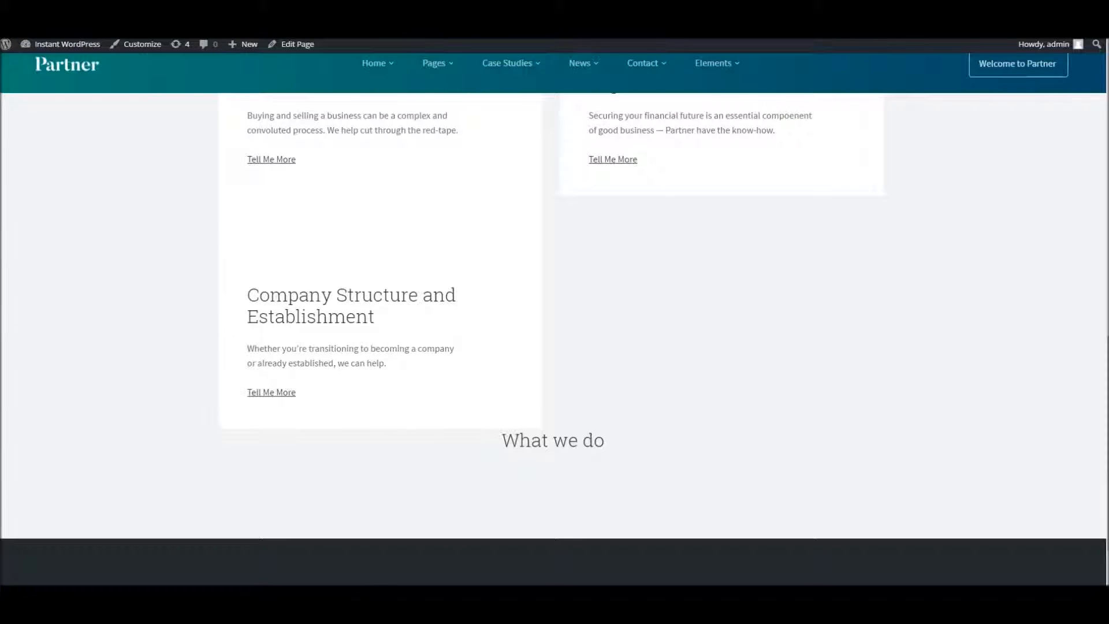
{"action": "mouse_move", "coordinate": [423, 90]}
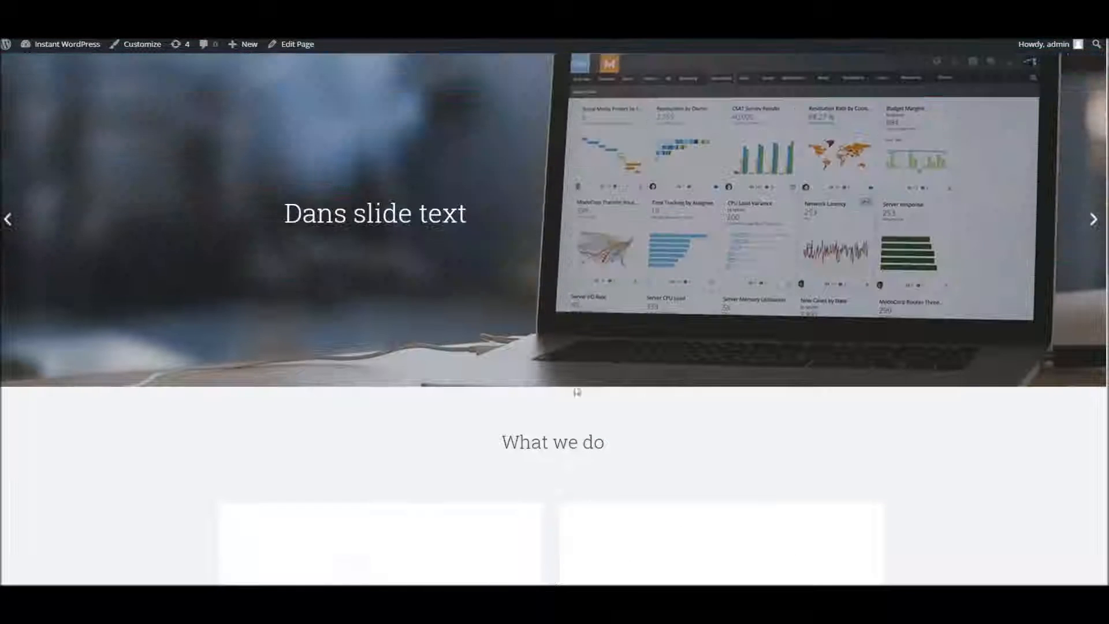
{"action": "left_click_drag", "start_coordinate": [463, 452], "coordinate": [601, 470]}
{"action": "left_click", "coordinate": [575, 456]}
{"action": "scroll", "coordinate": [428, 416], "scroll_direction": "down", "scroll_amount": 5}
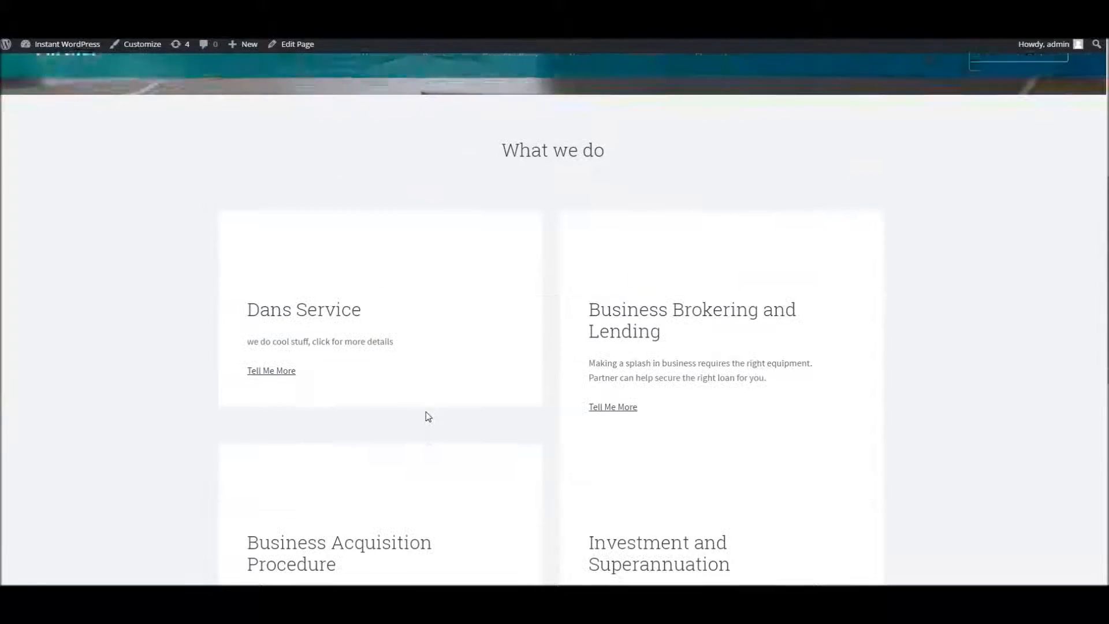
{"action": "scroll", "coordinate": [428, 417], "scroll_direction": "down", "scroll_amount": 4}
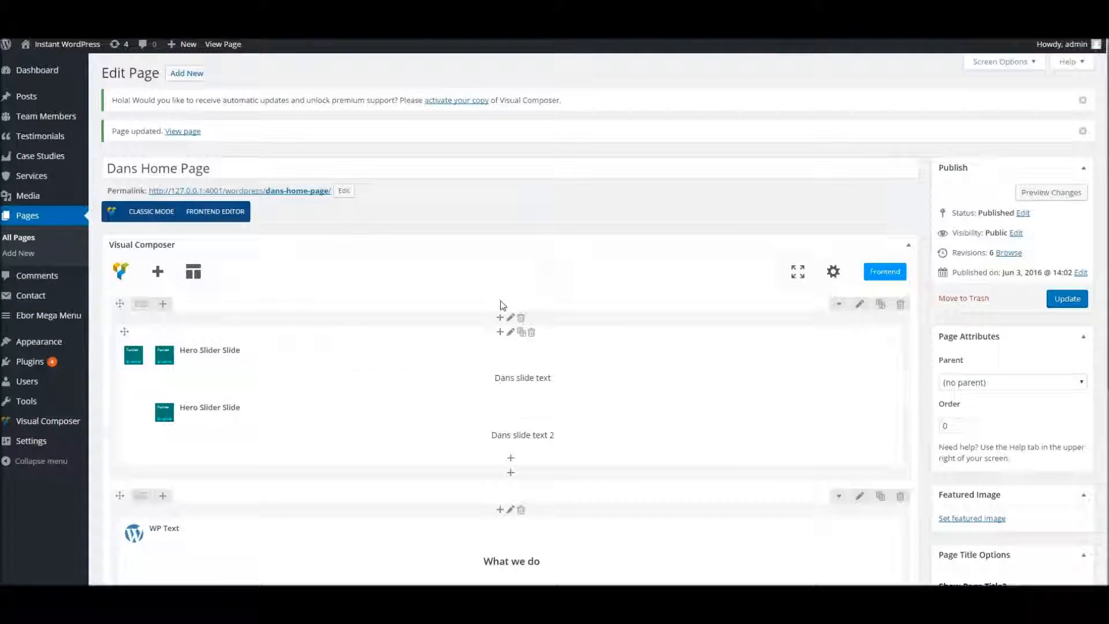
Add a Team Feeds element in a new row below the services row, saving it with 4 posts, Team Grid and all categories.
{"action": "scroll", "coordinate": [502, 302], "scroll_direction": "down", "scroll_amount": 5}
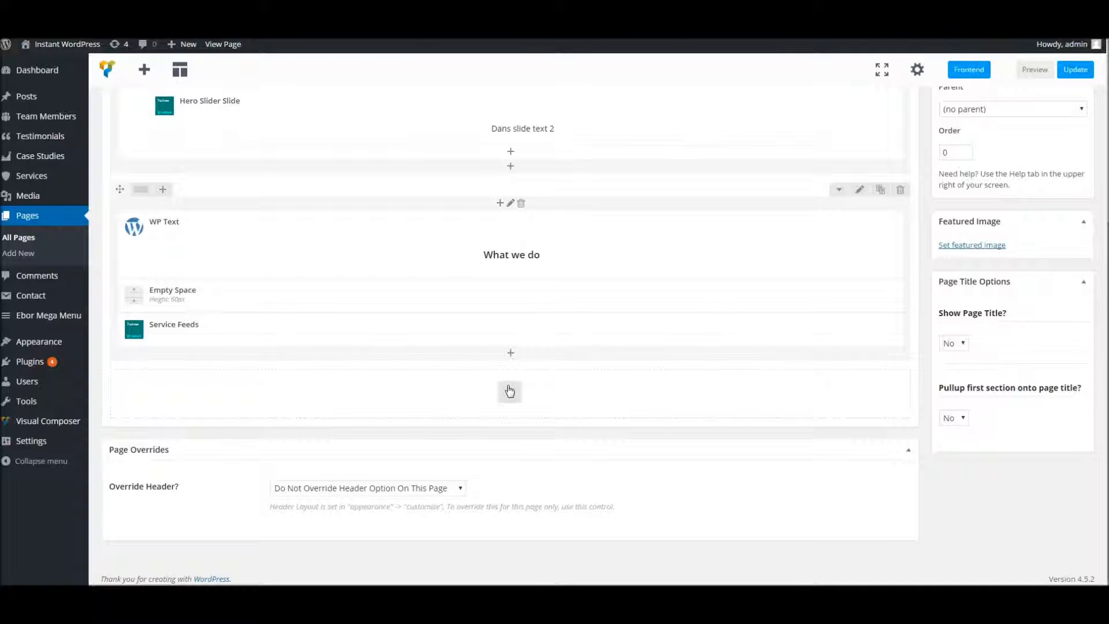
{"action": "left_click", "coordinate": [512, 390]}
{"action": "scroll", "coordinate": [497, 323], "scroll_direction": "down", "scroll_amount": 2}
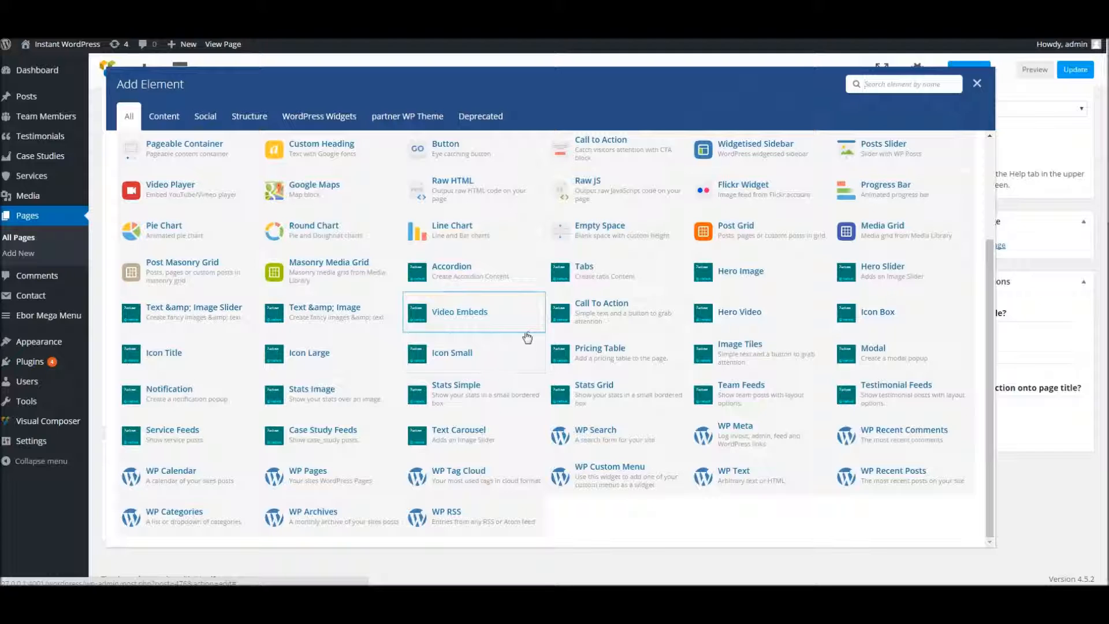
{"action": "left_click", "coordinate": [754, 390]}
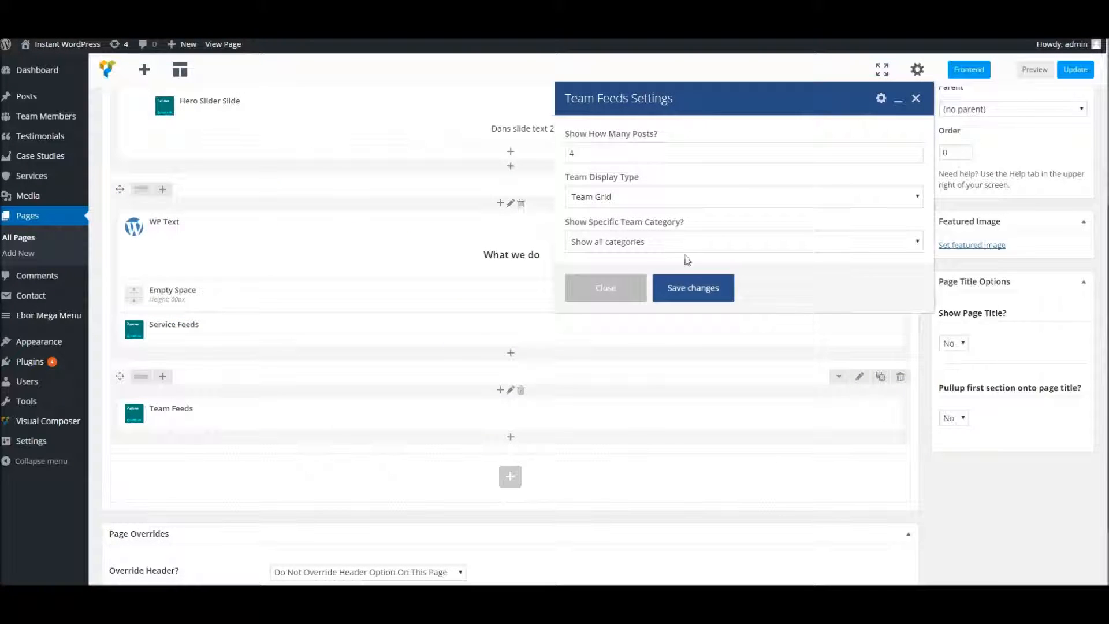
{"action": "left_click", "coordinate": [689, 283]}
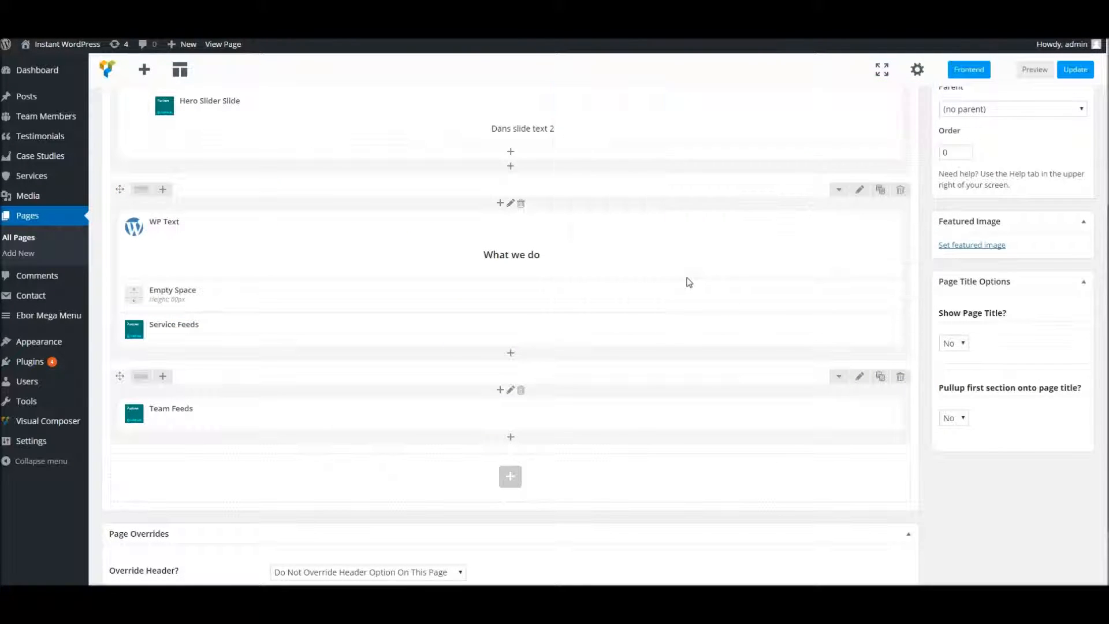
Open the settings of the Team Feeds row and set its parallax to Simple.
{"action": "left_click", "coordinate": [861, 380]}
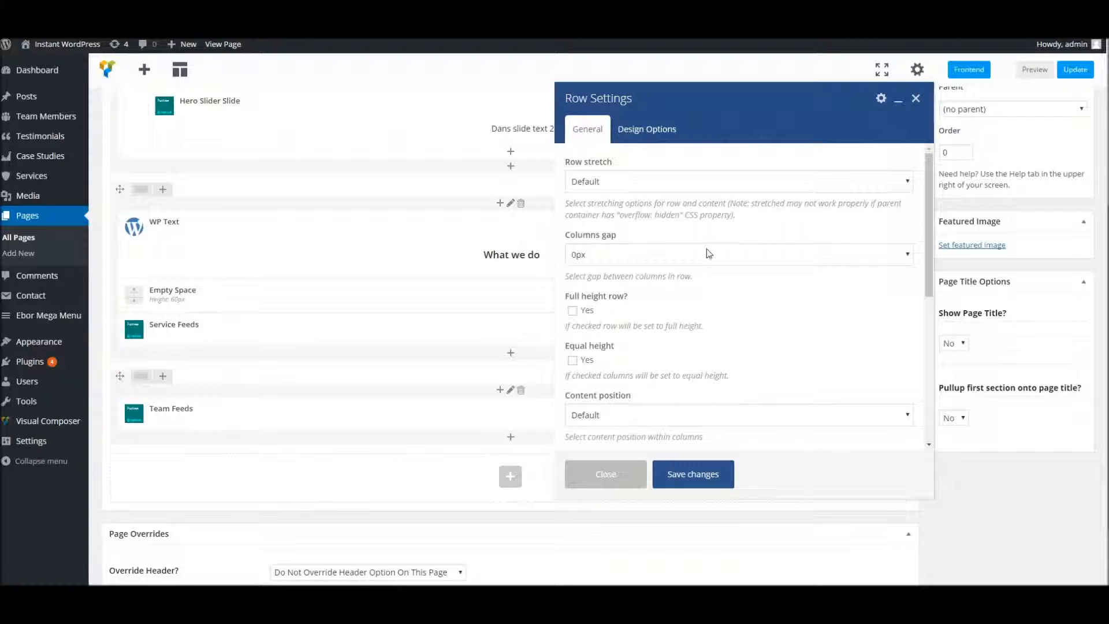
{"action": "scroll", "coordinate": [710, 254], "scroll_direction": "down", "scroll_amount": 2}
{"action": "scroll", "coordinate": [707, 254], "scroll_direction": "down", "scroll_amount": 2}
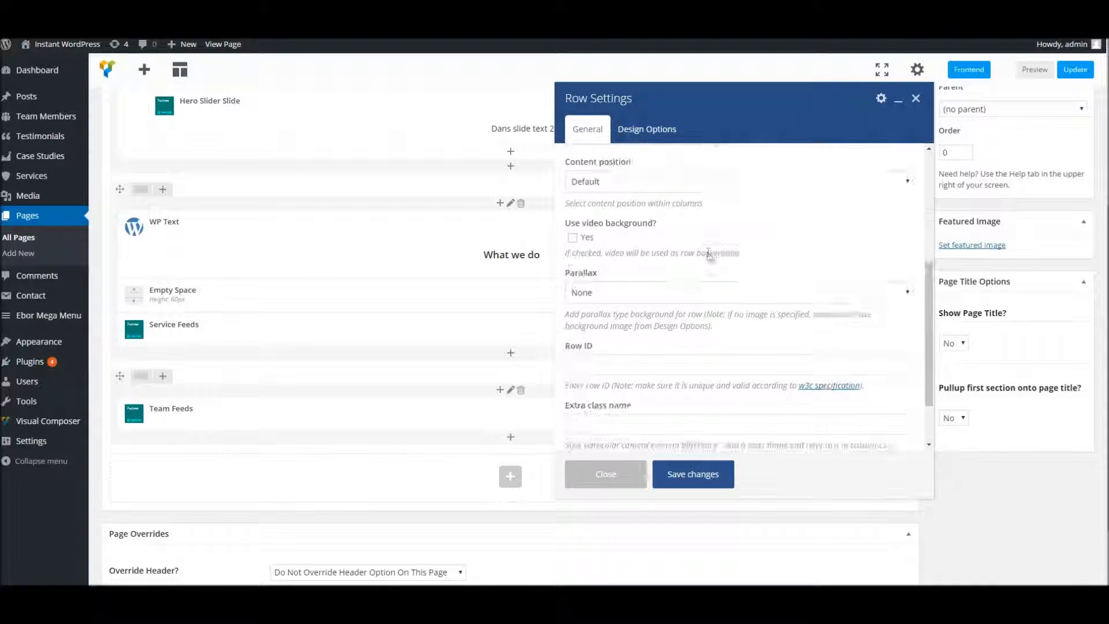
{"action": "scroll", "coordinate": [647, 288], "scroll_direction": "up", "scroll_amount": 2}
{"action": "scroll", "coordinate": [646, 285], "scroll_direction": "down", "scroll_amount": 2}
{"action": "left_click", "coordinate": [646, 285]}
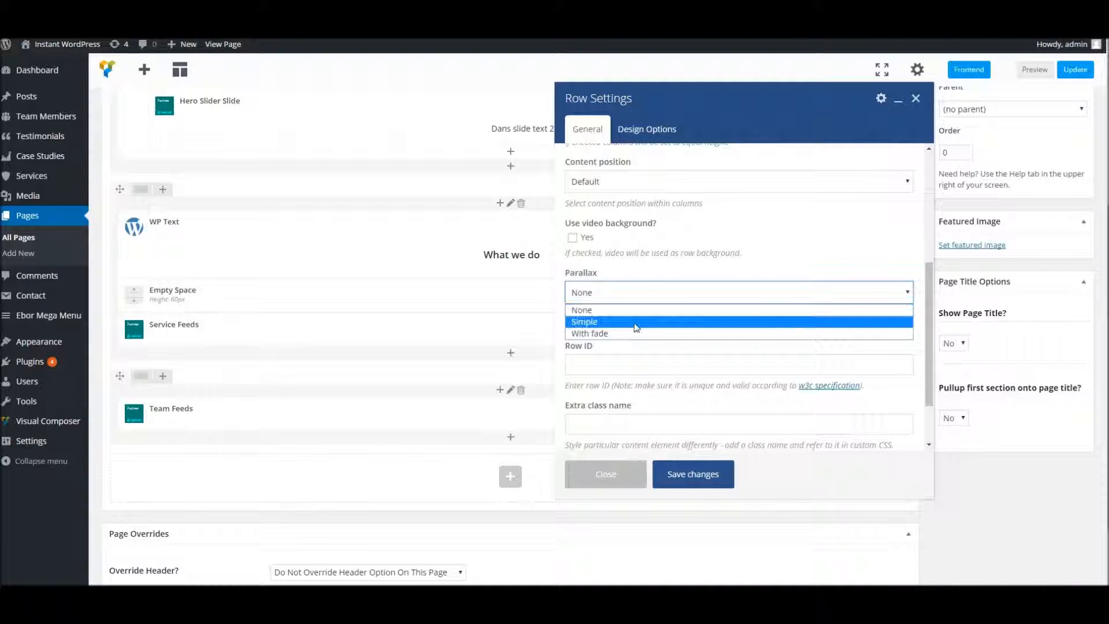
{"action": "left_click", "coordinate": [636, 322]}
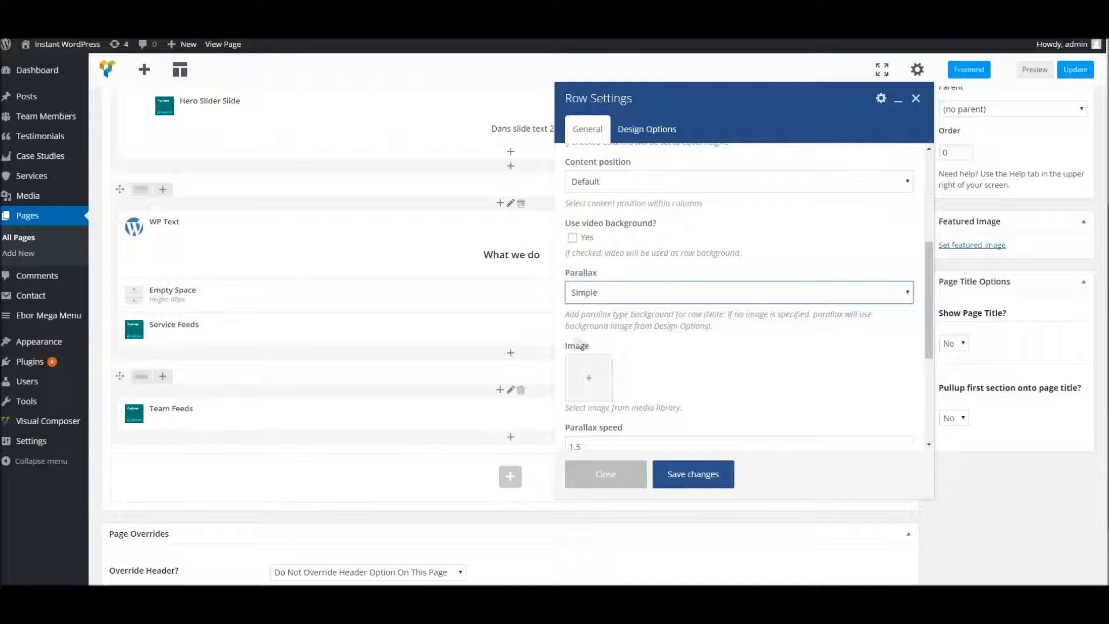
Choose home6.jpg from the media library as the row's parallax image, save the row settings, and update the page.
{"action": "left_click", "coordinate": [583, 381]}
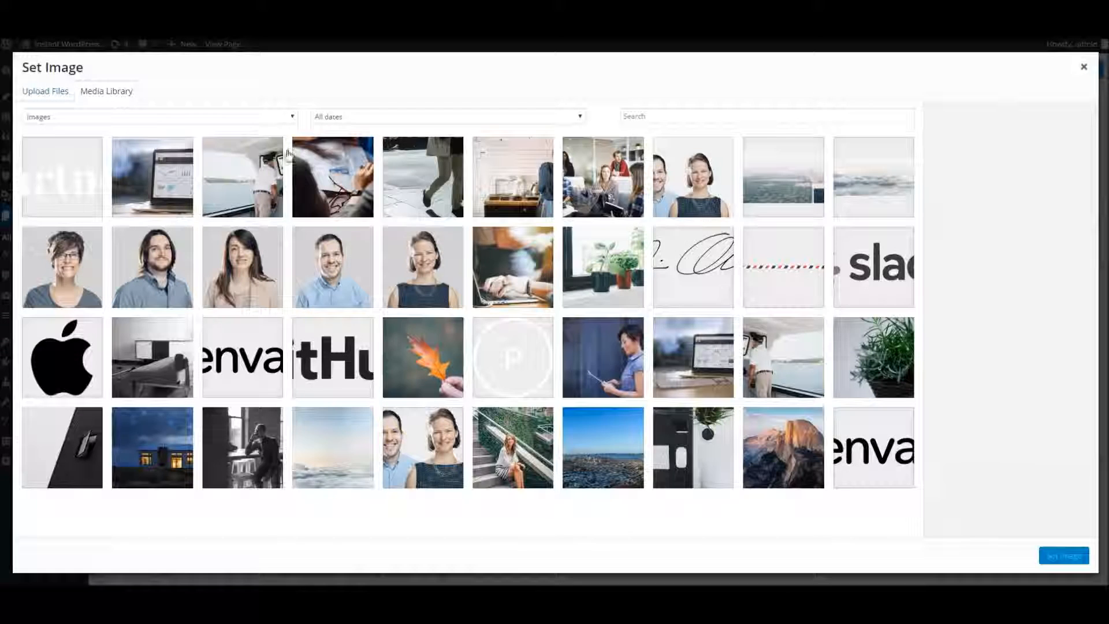
{"action": "left_click", "coordinate": [158, 451]}
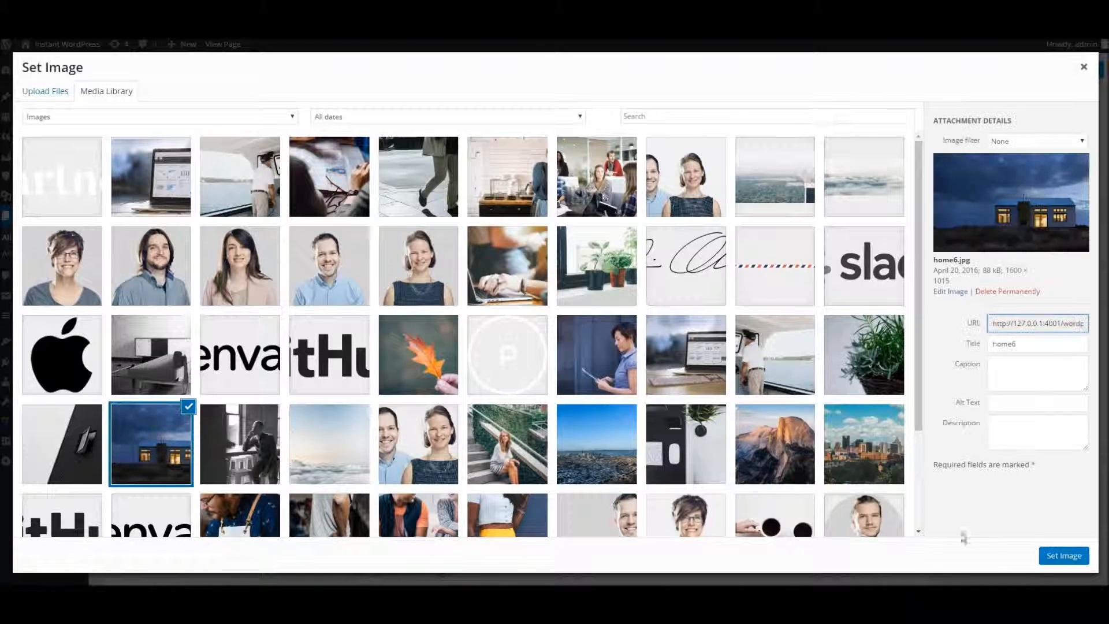
{"action": "left_click", "coordinate": [1072, 558]}
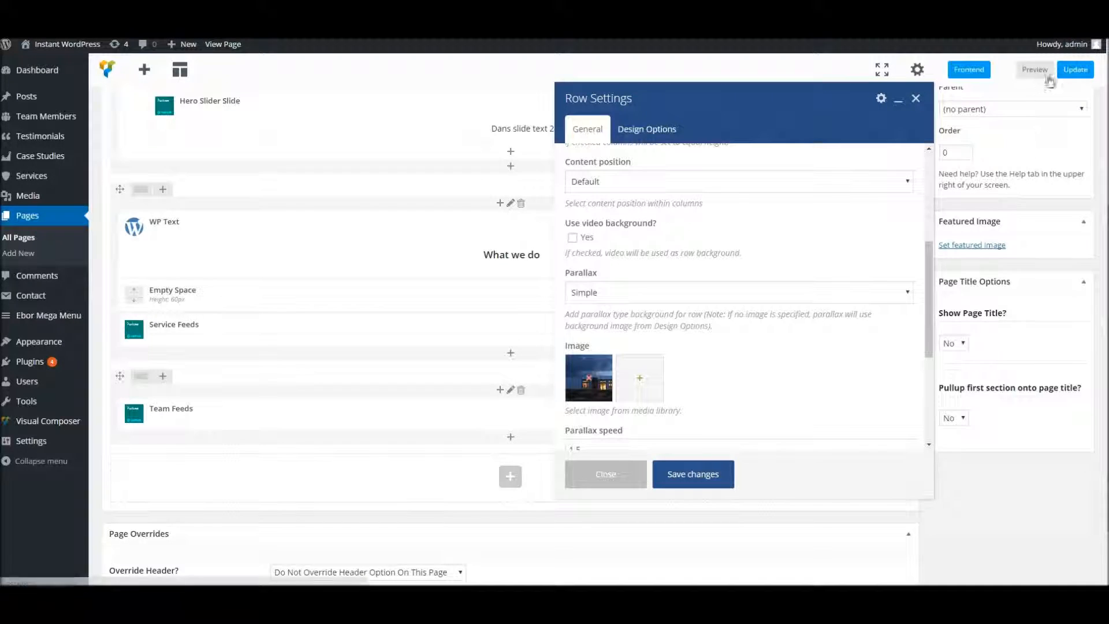
{"action": "left_click", "coordinate": [676, 478]}
{"action": "left_click", "coordinate": [1075, 71]}
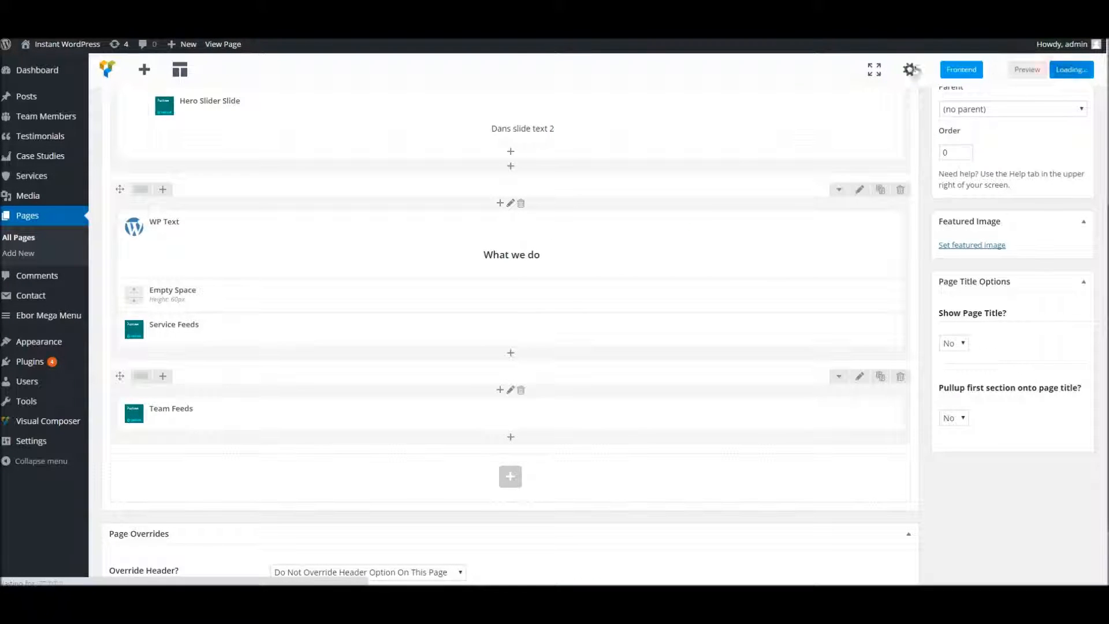
Reload the published page and examine the team section with its parallax background below the service boxes.
{"action": "left_click", "coordinate": [364, 3]}
{"action": "right_click", "coordinate": [363, 3]}
{"action": "left_click", "coordinate": [388, 22]}
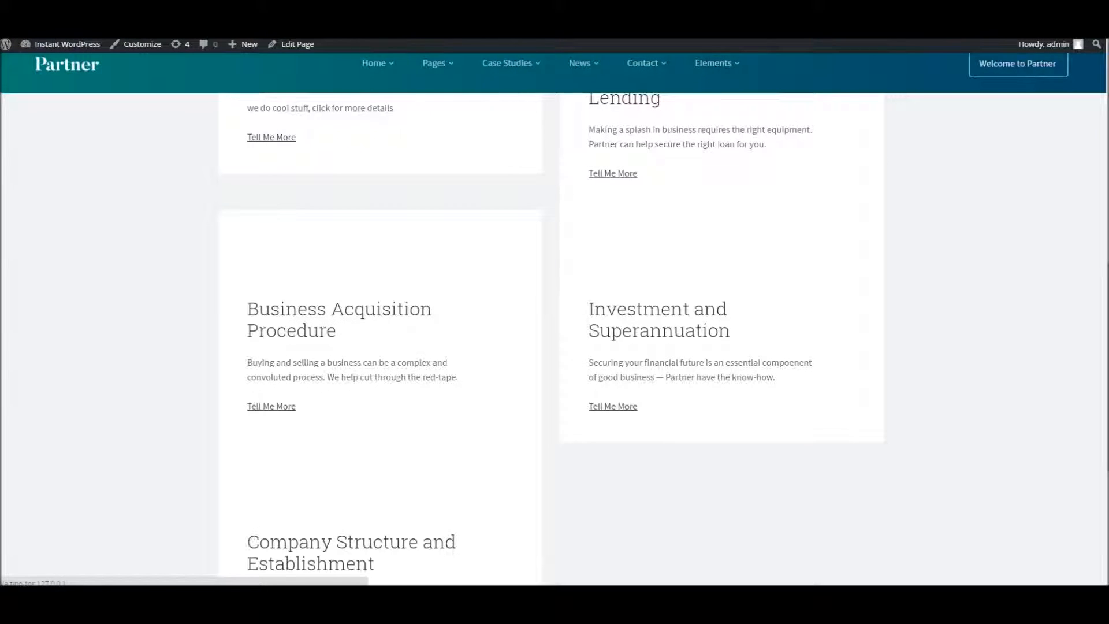
{"action": "scroll", "coordinate": [468, 207], "scroll_direction": "down", "scroll_amount": 5}
{"action": "scroll", "coordinate": [469, 206], "scroll_direction": "down", "scroll_amount": 7}
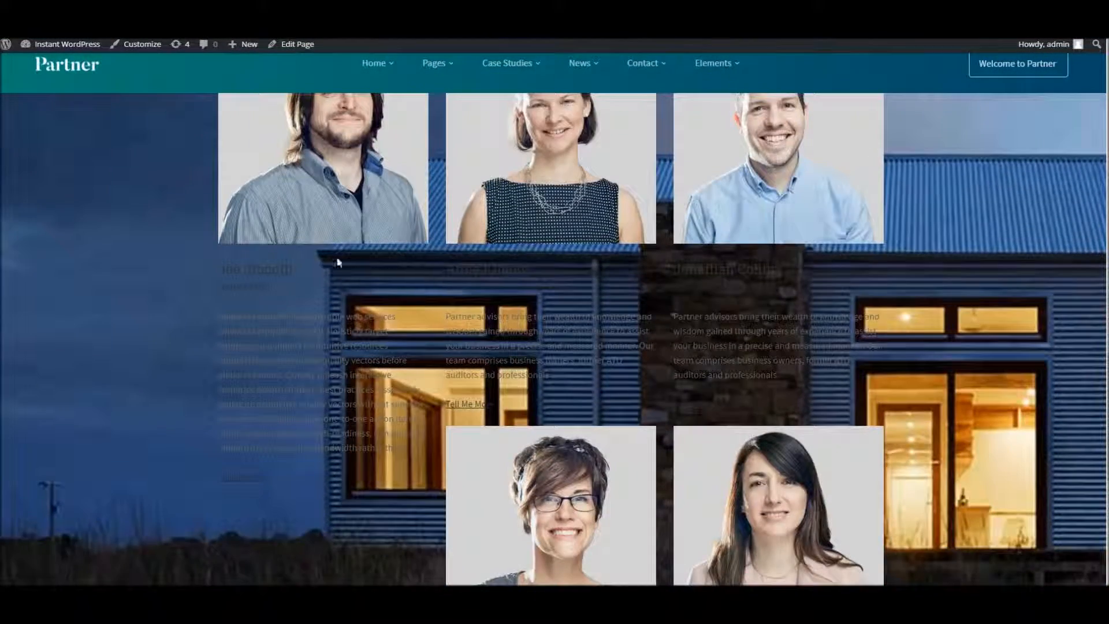
{"action": "scroll", "coordinate": [336, 257], "scroll_direction": "down", "scroll_amount": 4}
{"action": "scroll", "coordinate": [606, 327], "scroll_direction": "up", "scroll_amount": 6}
{"action": "scroll", "coordinate": [565, 305], "scroll_direction": "up", "scroll_amount": 2}
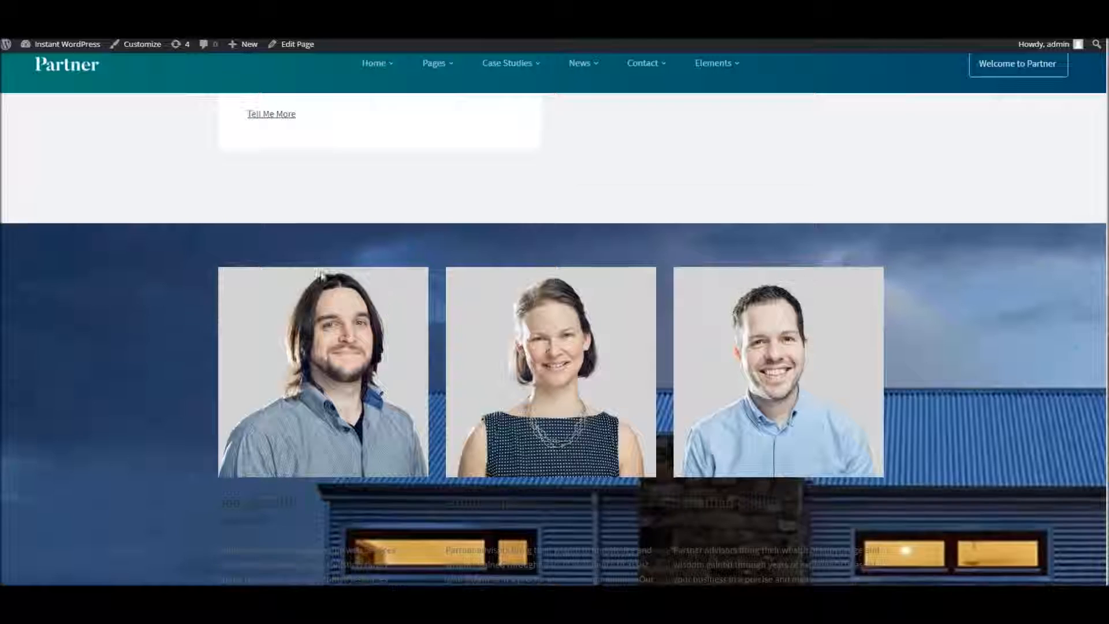
{"action": "scroll", "coordinate": [564, 305], "scroll_direction": "up", "scroll_amount": 2}
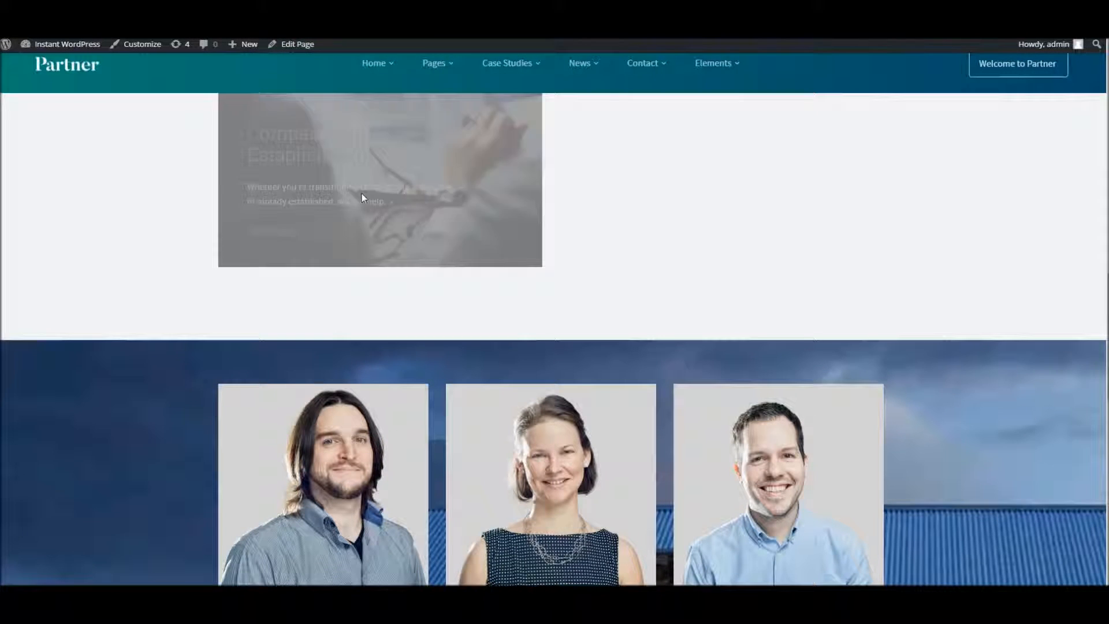
{"action": "scroll", "coordinate": [362, 193], "scroll_direction": "up", "scroll_amount": 2}
{"action": "scroll", "coordinate": [372, 205], "scroll_direction": "down", "scroll_amount": 3}
Review the published page's overall layout from the hero slider through the "What we do" heading and service boxes.
{"action": "scroll", "coordinate": [372, 205], "scroll_direction": "up", "scroll_amount": 10}
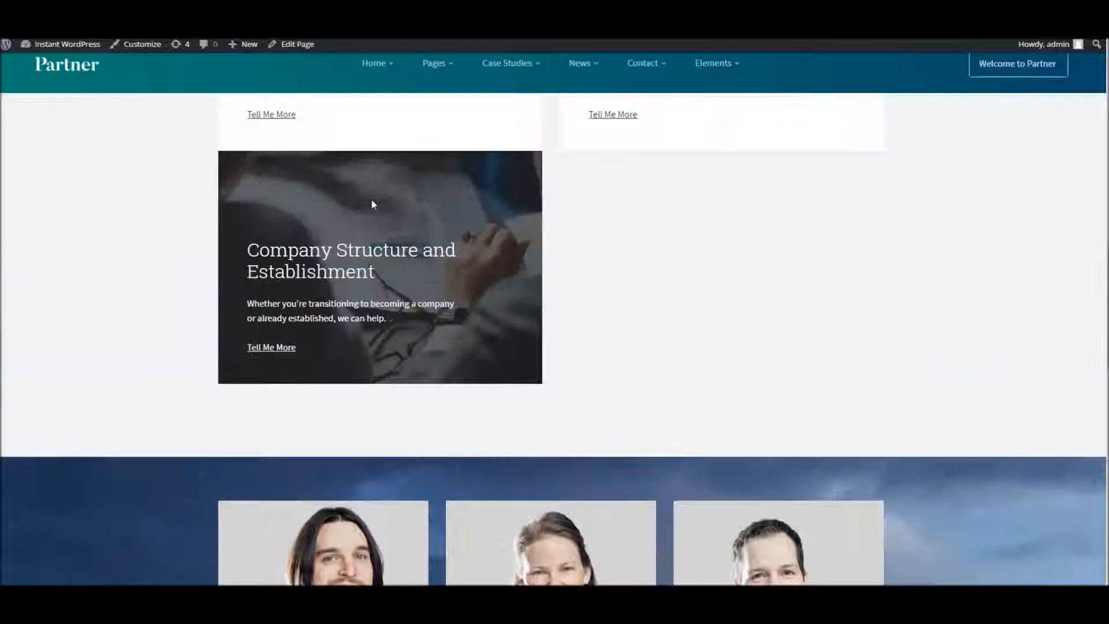
{"action": "scroll", "coordinate": [374, 205], "scroll_direction": "up", "scroll_amount": 5}
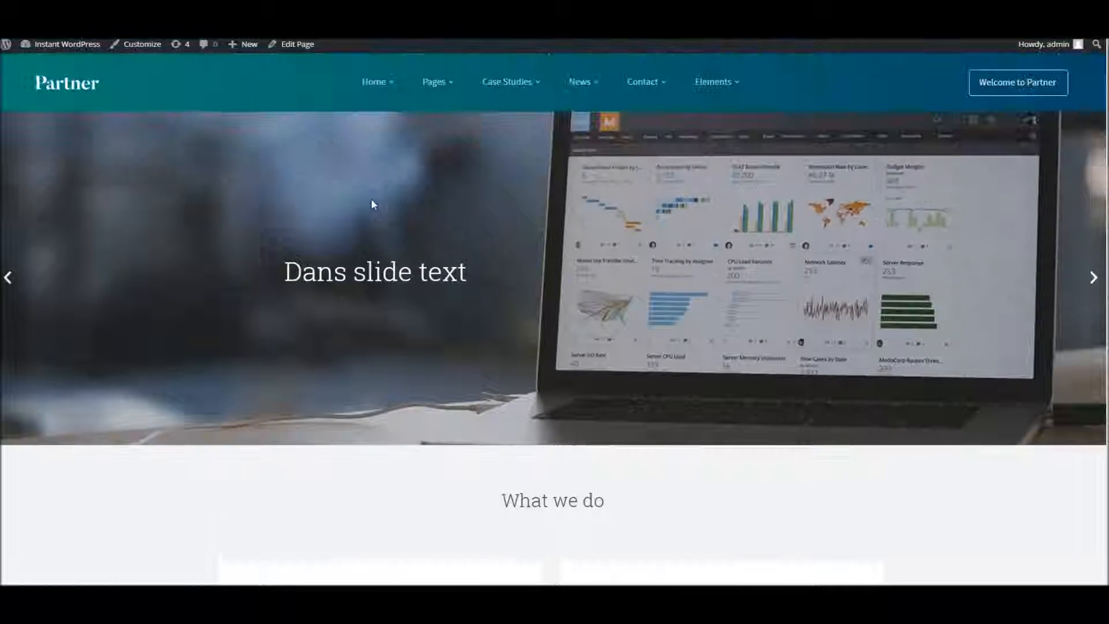
{"action": "scroll", "coordinate": [372, 196], "scroll_direction": "down", "scroll_amount": 7}
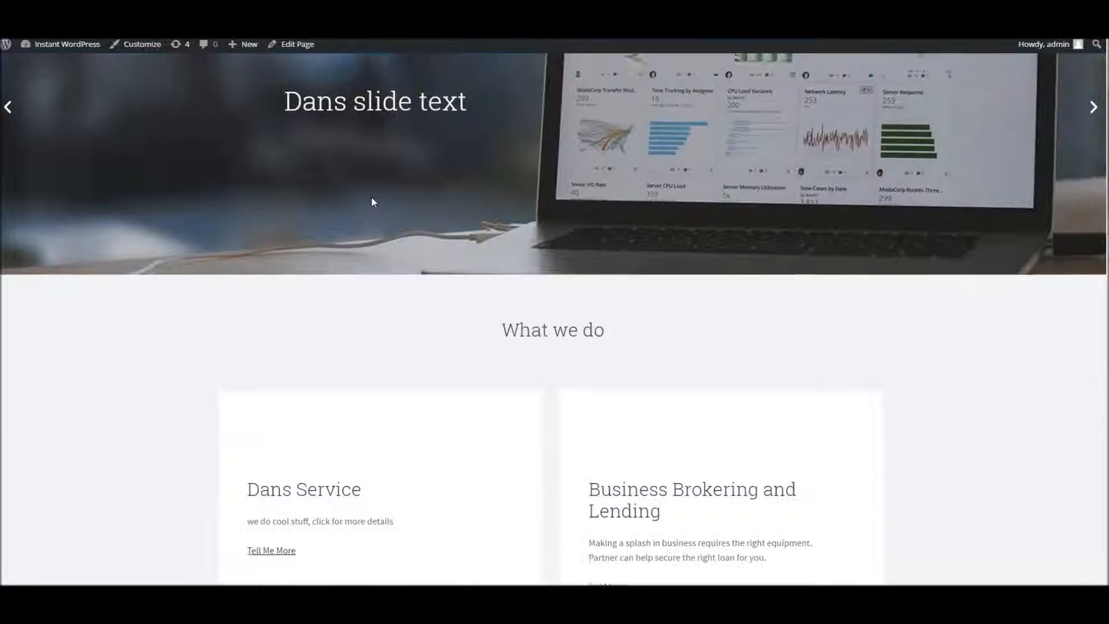
{"action": "scroll", "coordinate": [372, 201], "scroll_direction": "down", "scroll_amount": 3}
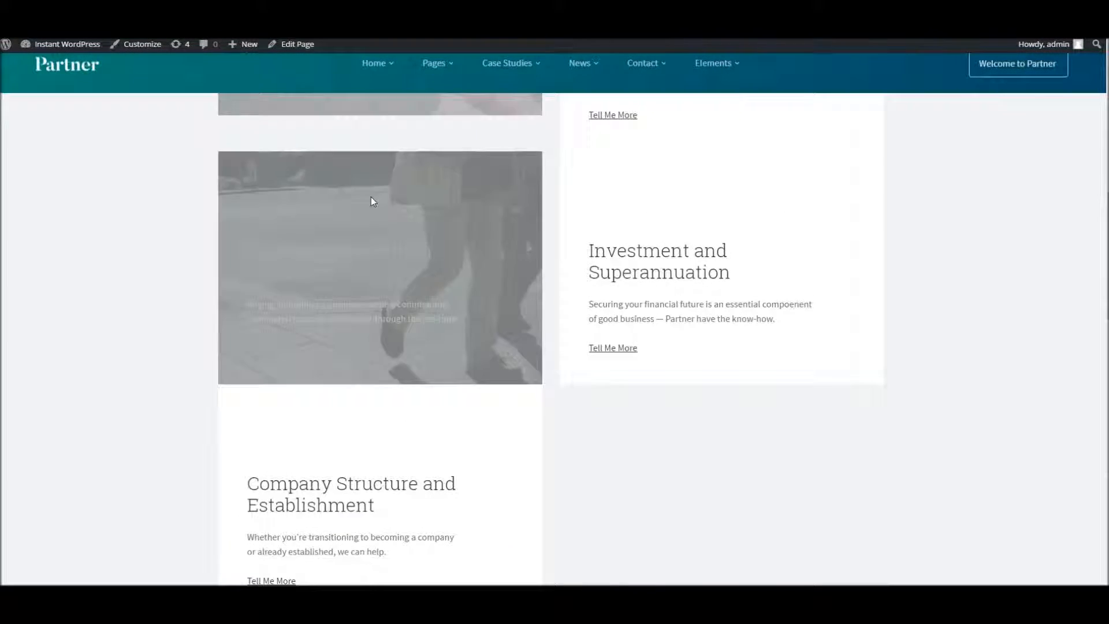
{"action": "scroll", "coordinate": [372, 202], "scroll_direction": "up", "scroll_amount": 1}
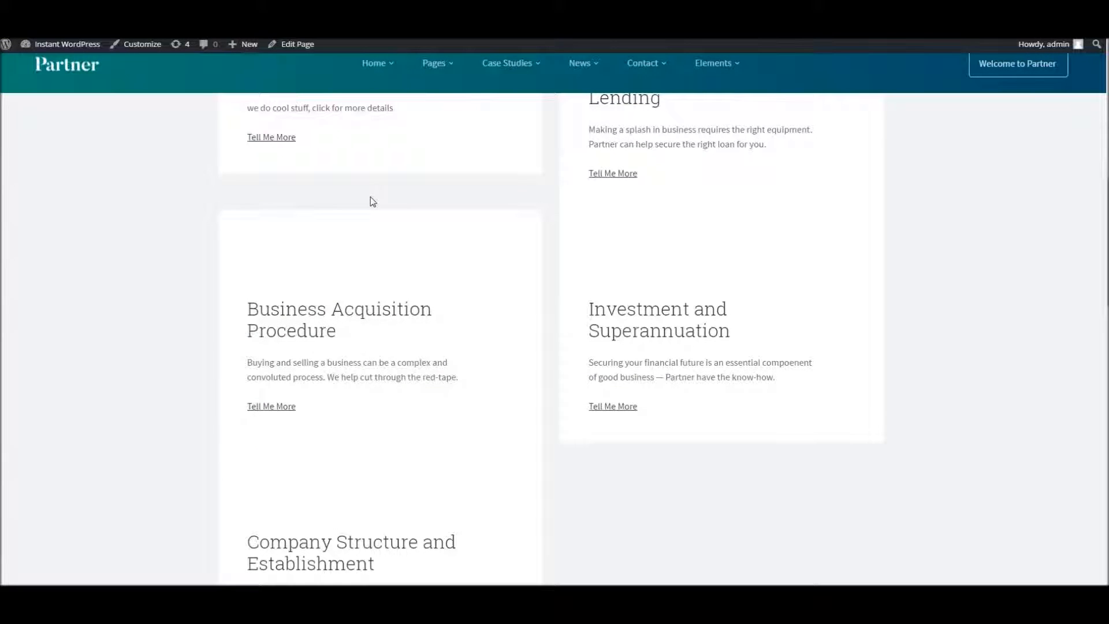
{"action": "scroll", "coordinate": [373, 202], "scroll_direction": "up", "scroll_amount": 8}
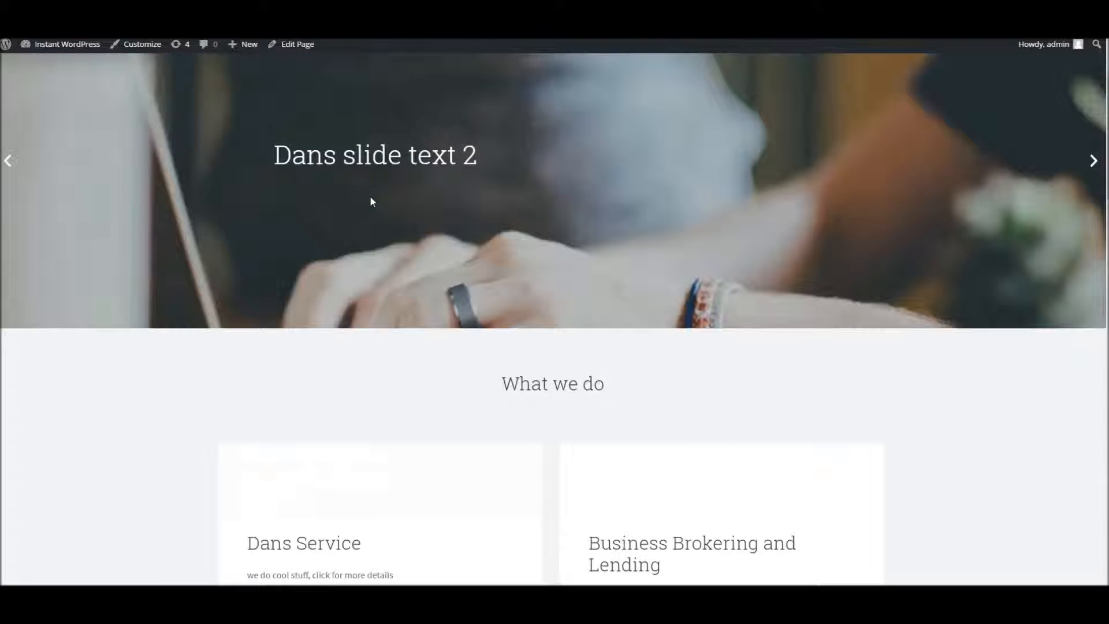